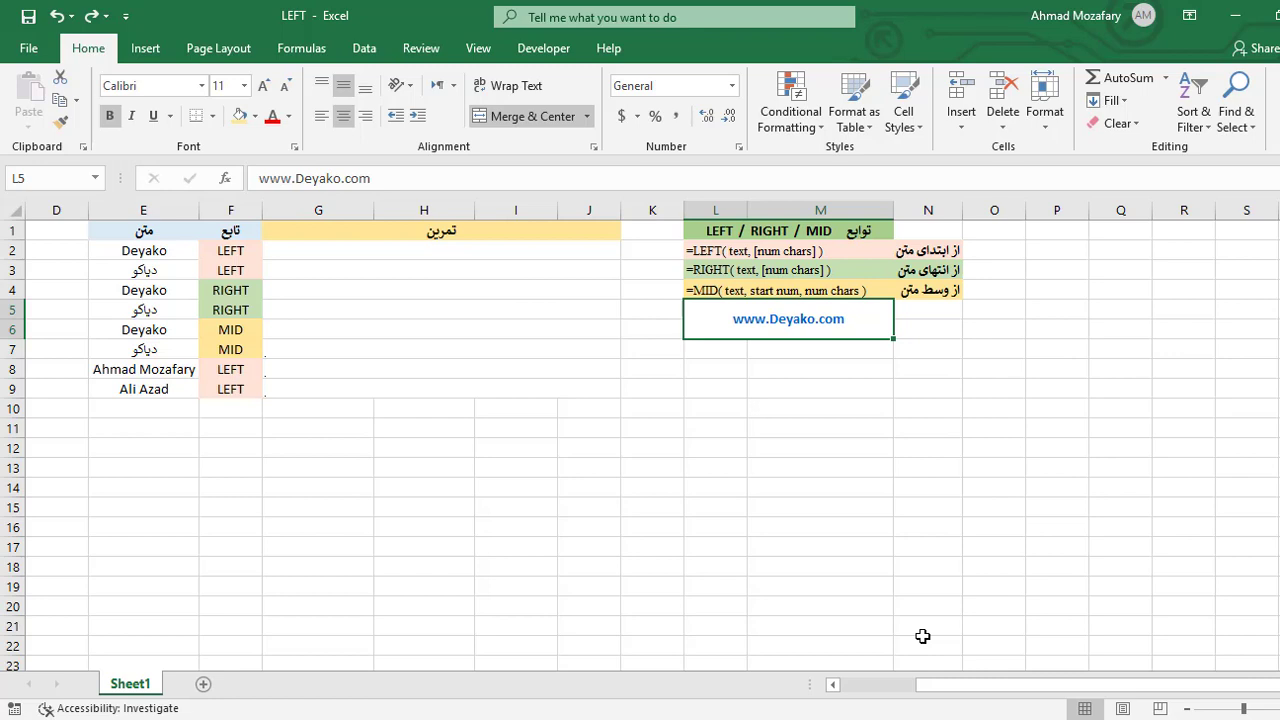
Step: Review the syntax notes for LEFT, RIGHT and MID and their Persian descriptions in L2:N4
click(831, 250)
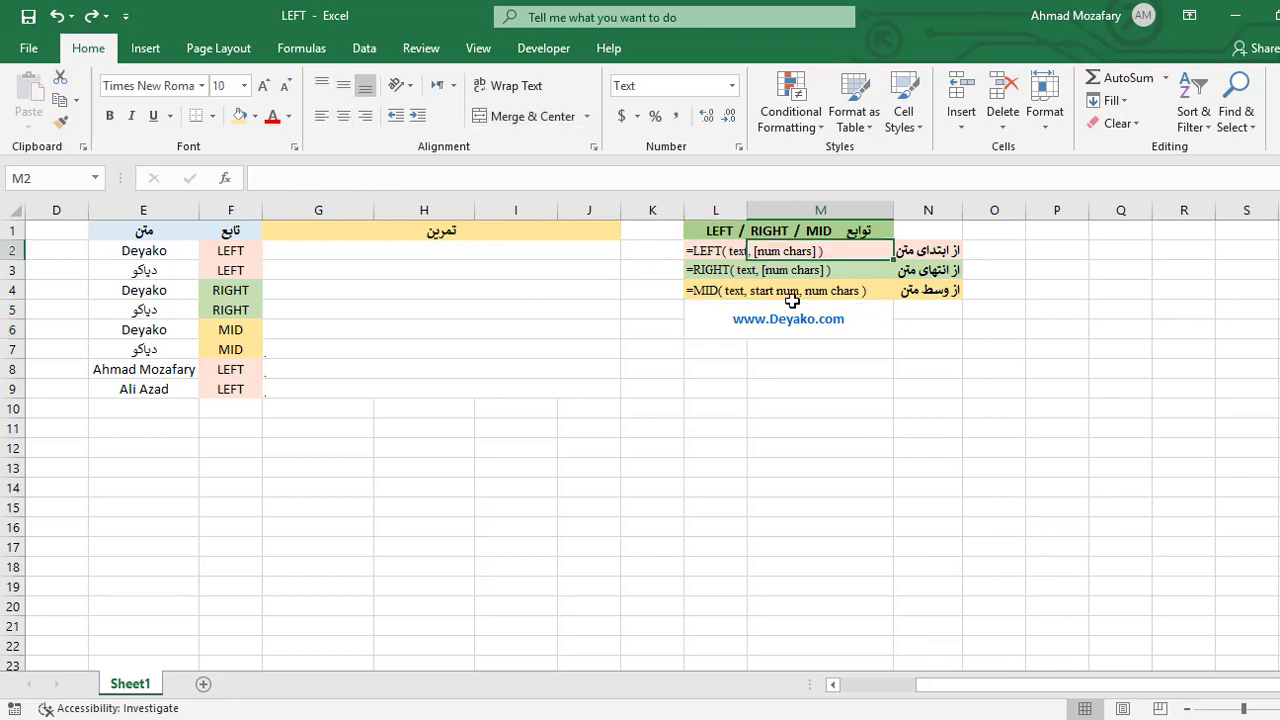
click(936, 251)
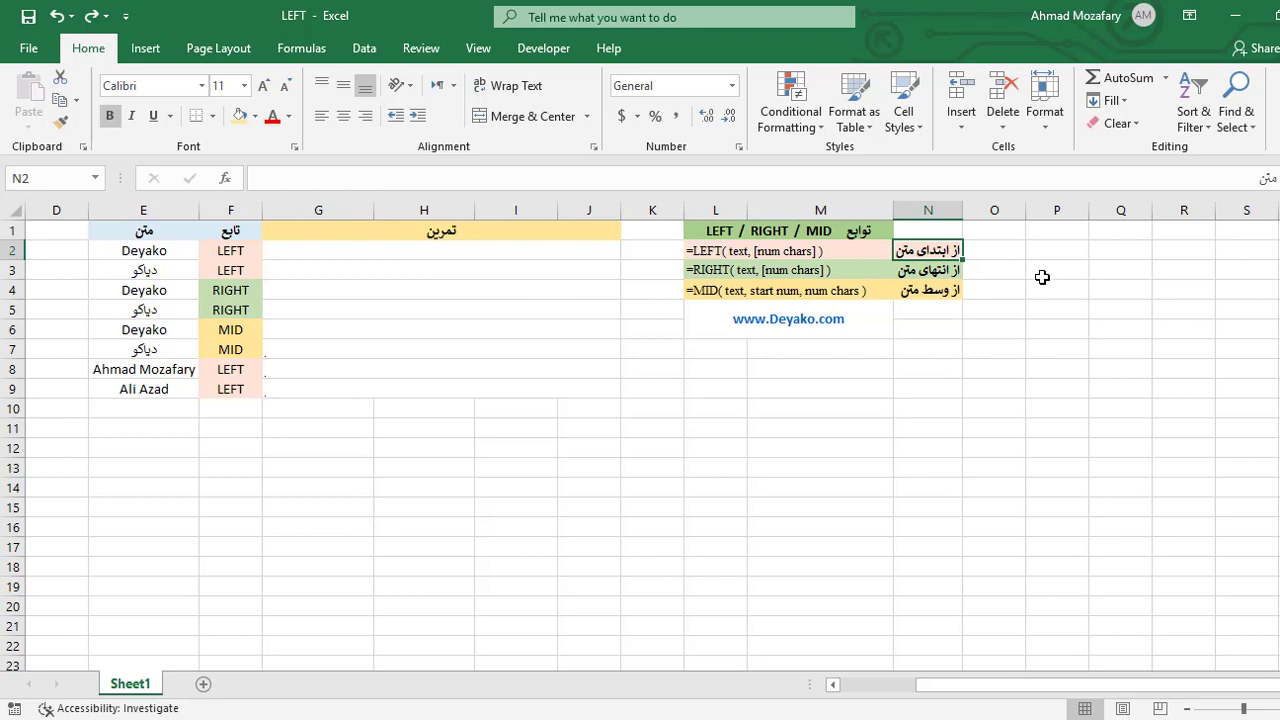
click(923, 270)
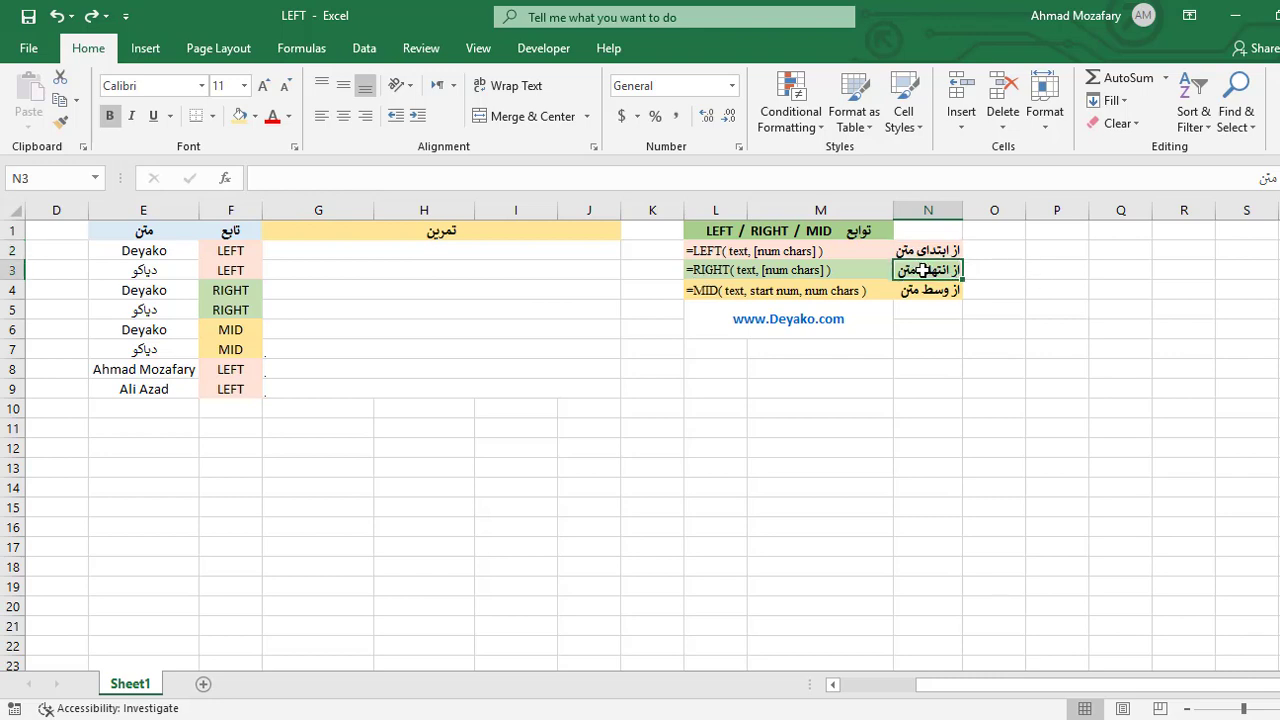
key(Up)
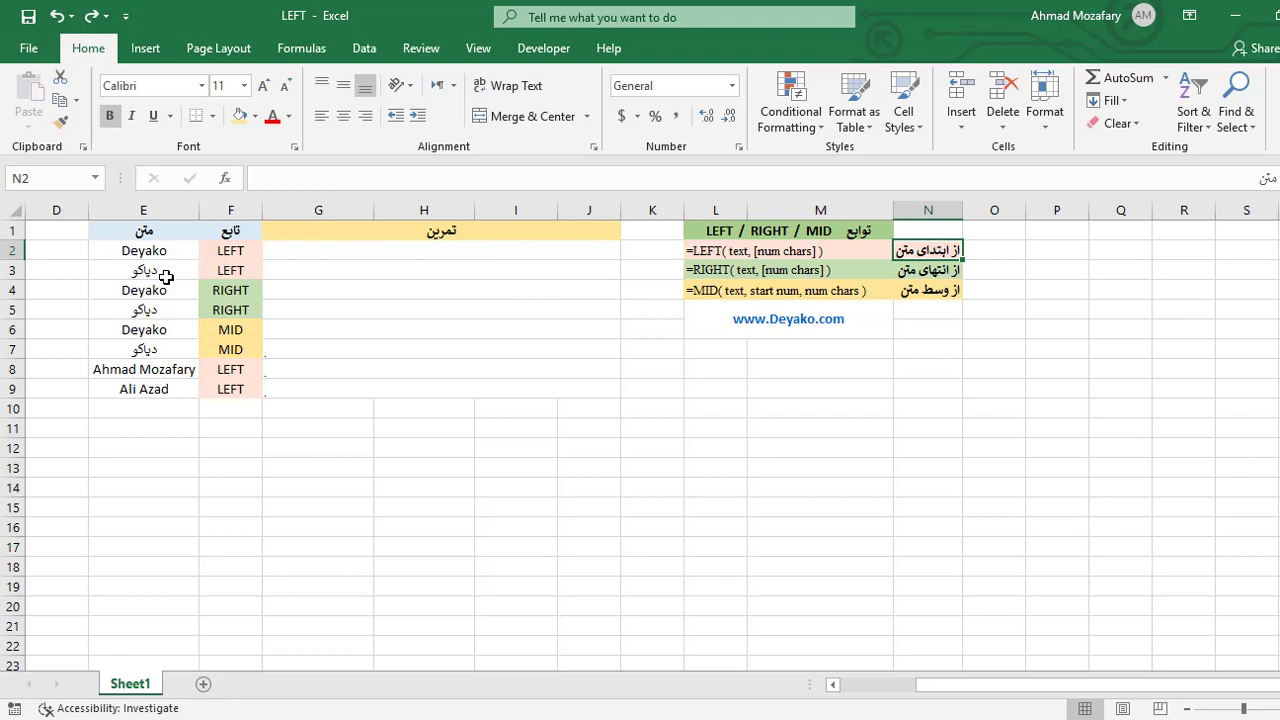
click(933, 271)
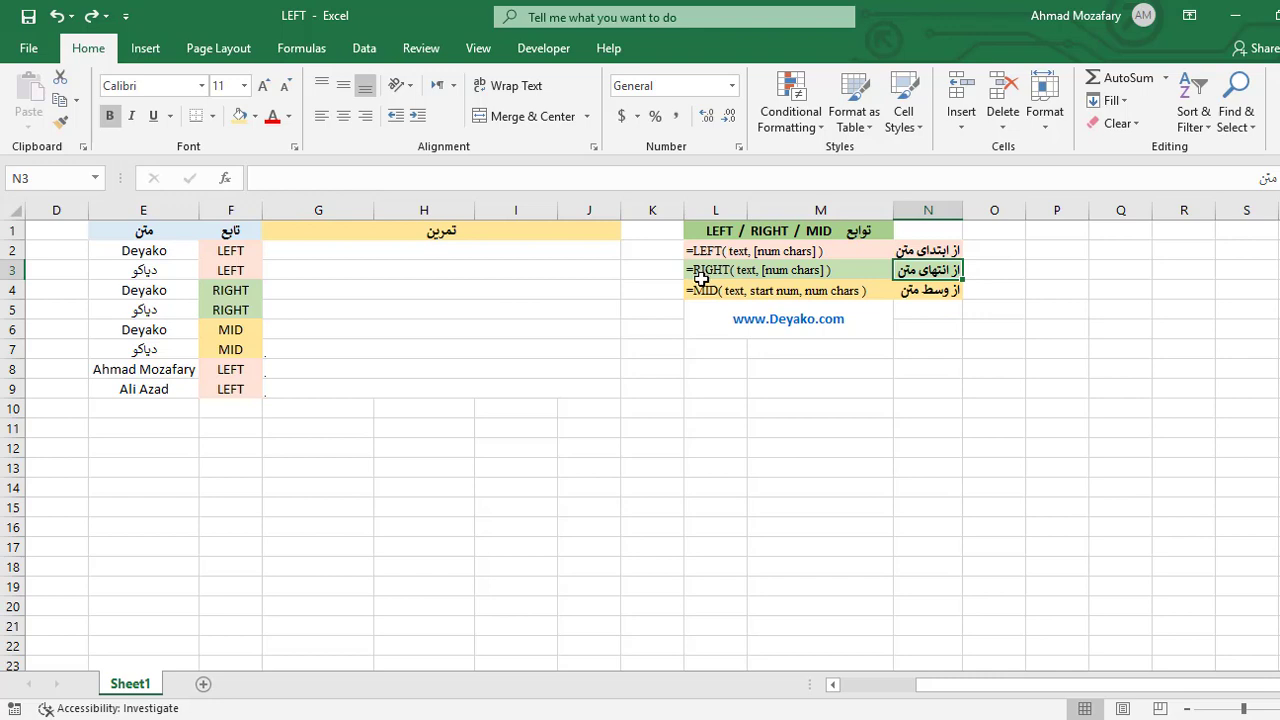
click(933, 291)
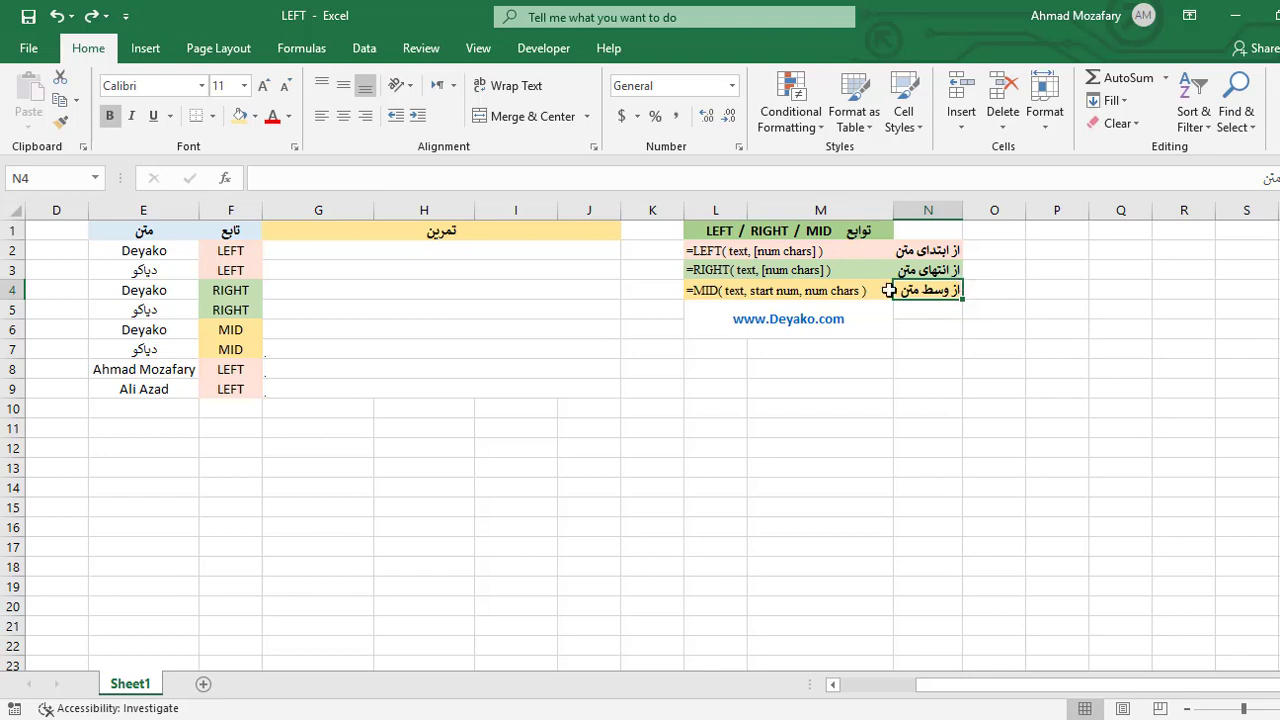
Step: Enter the formula =LEFT(E2,3) in cell G2 to extract the first three characters of E2
click(348, 254)
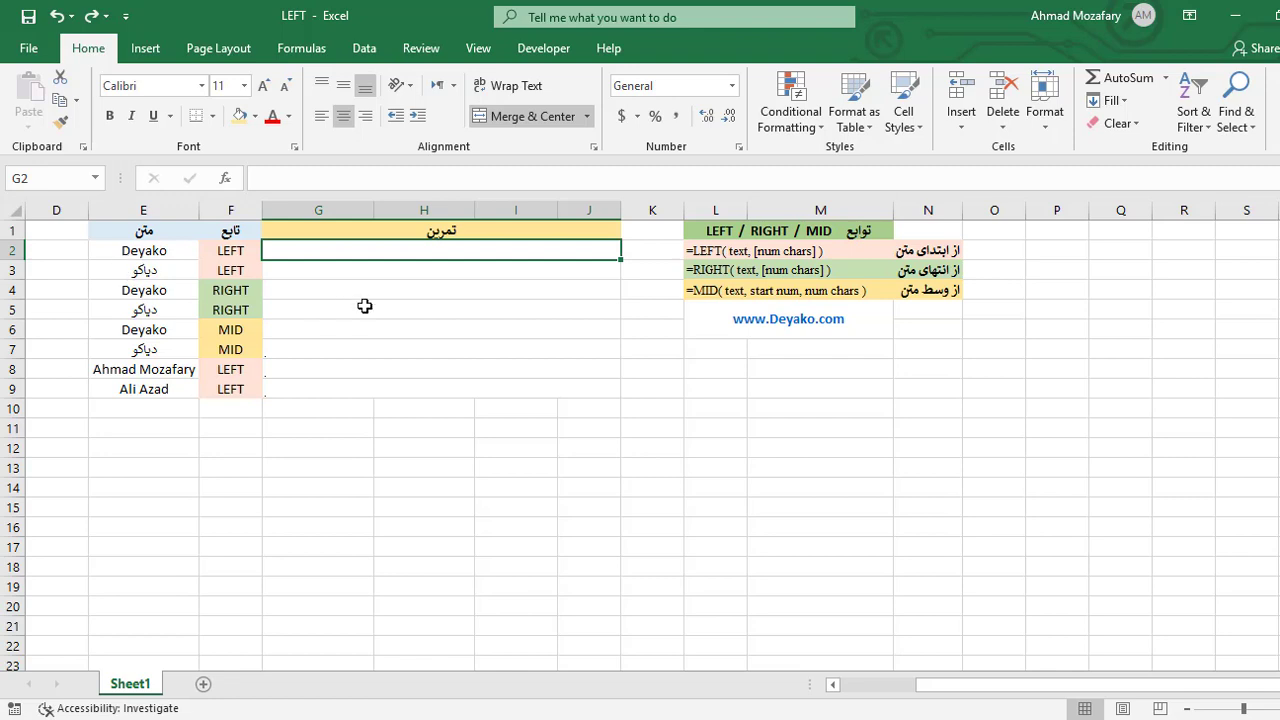
text(=)
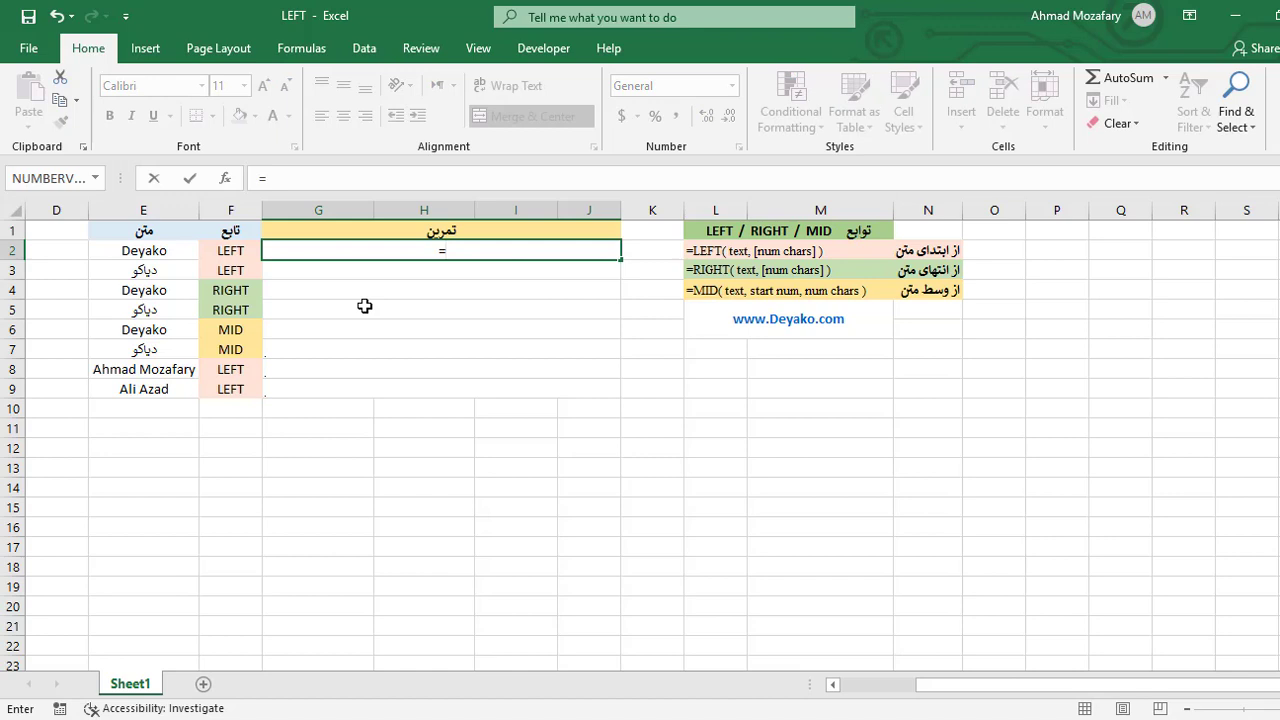
text(LEFT()
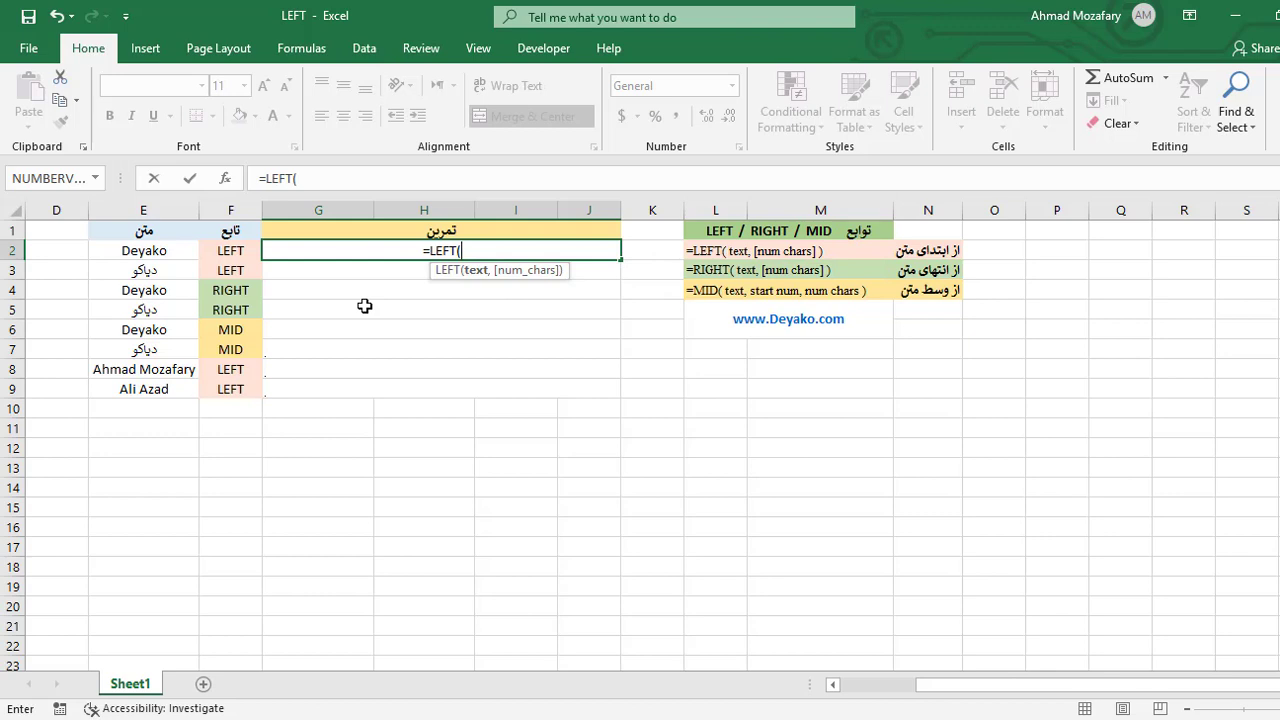
text(E2)
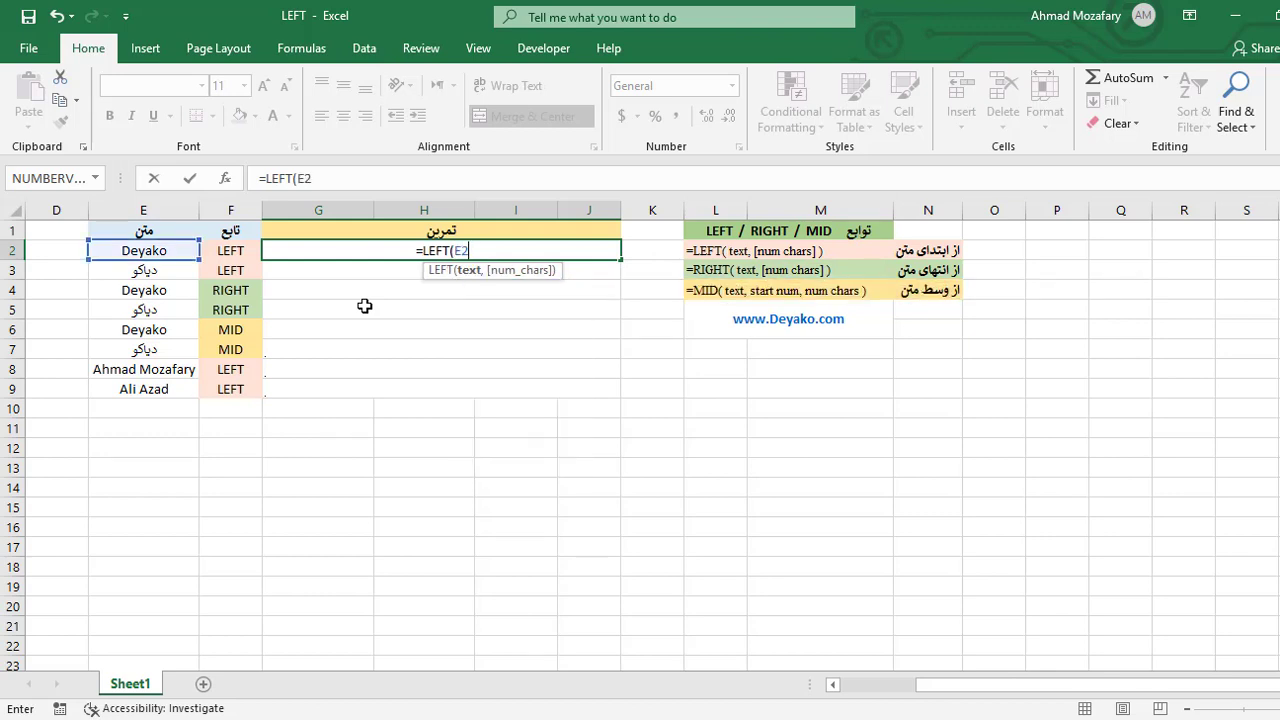
text(,)
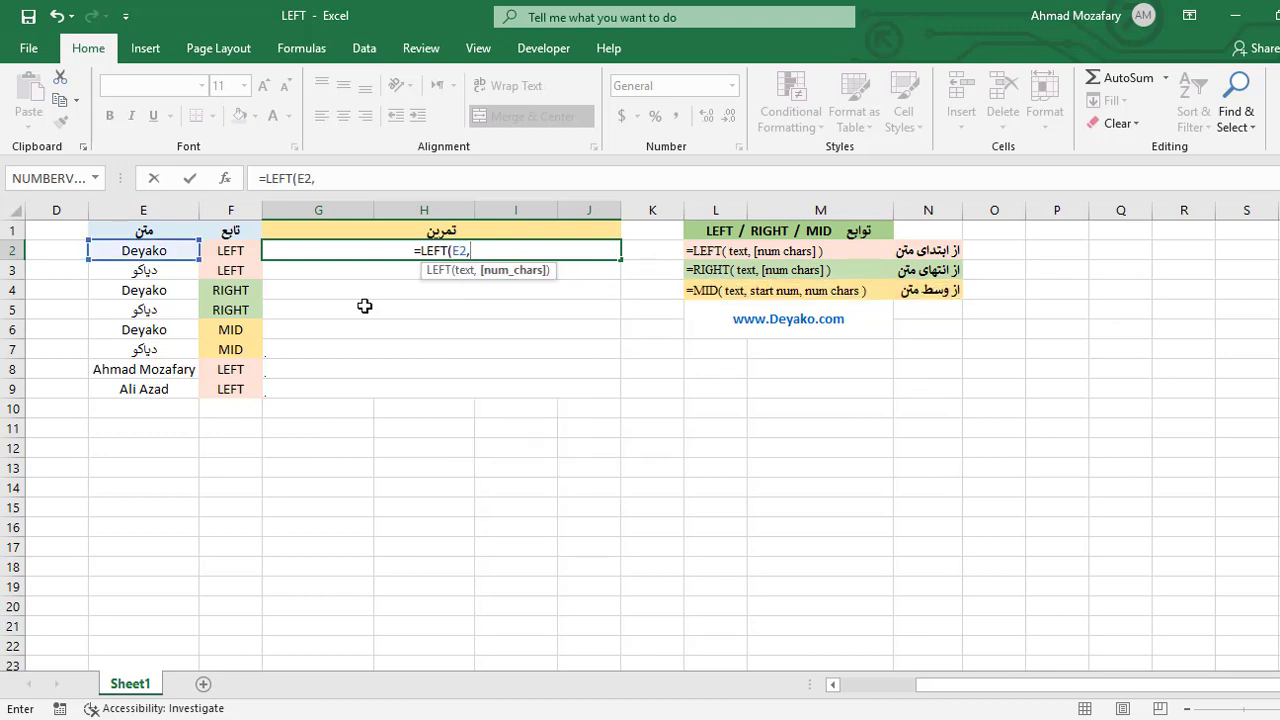
text(3)
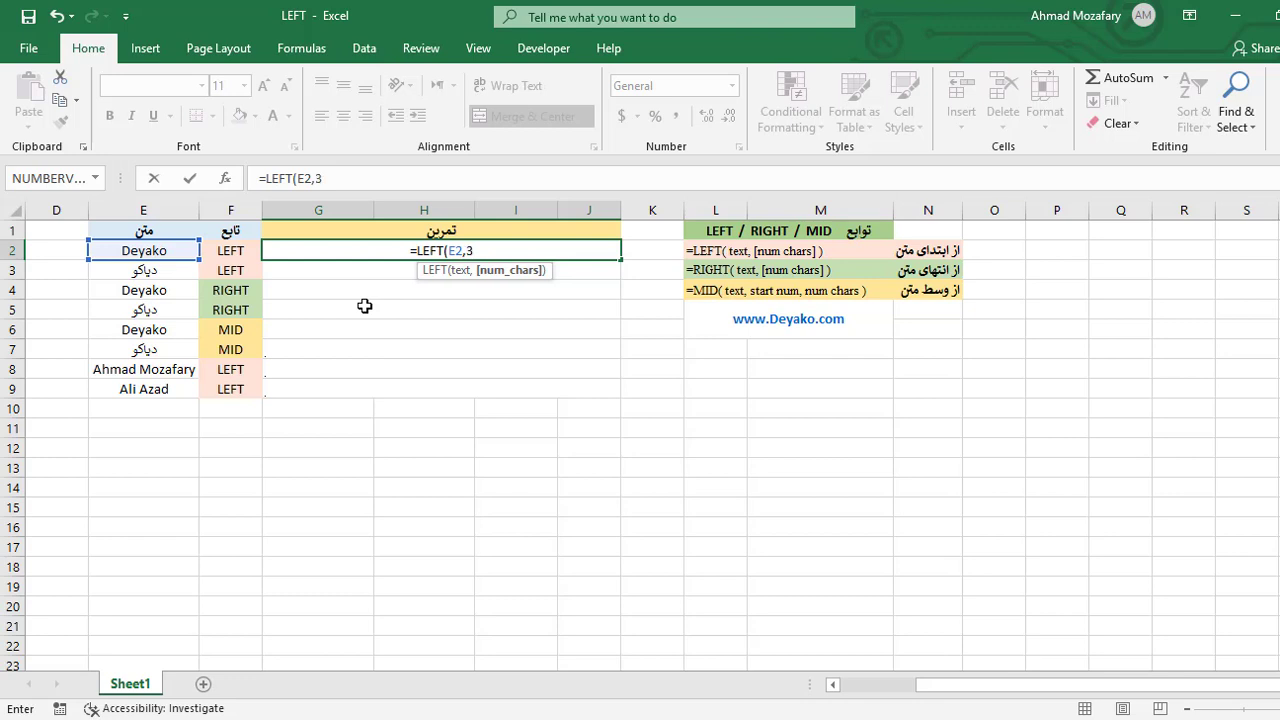
text())
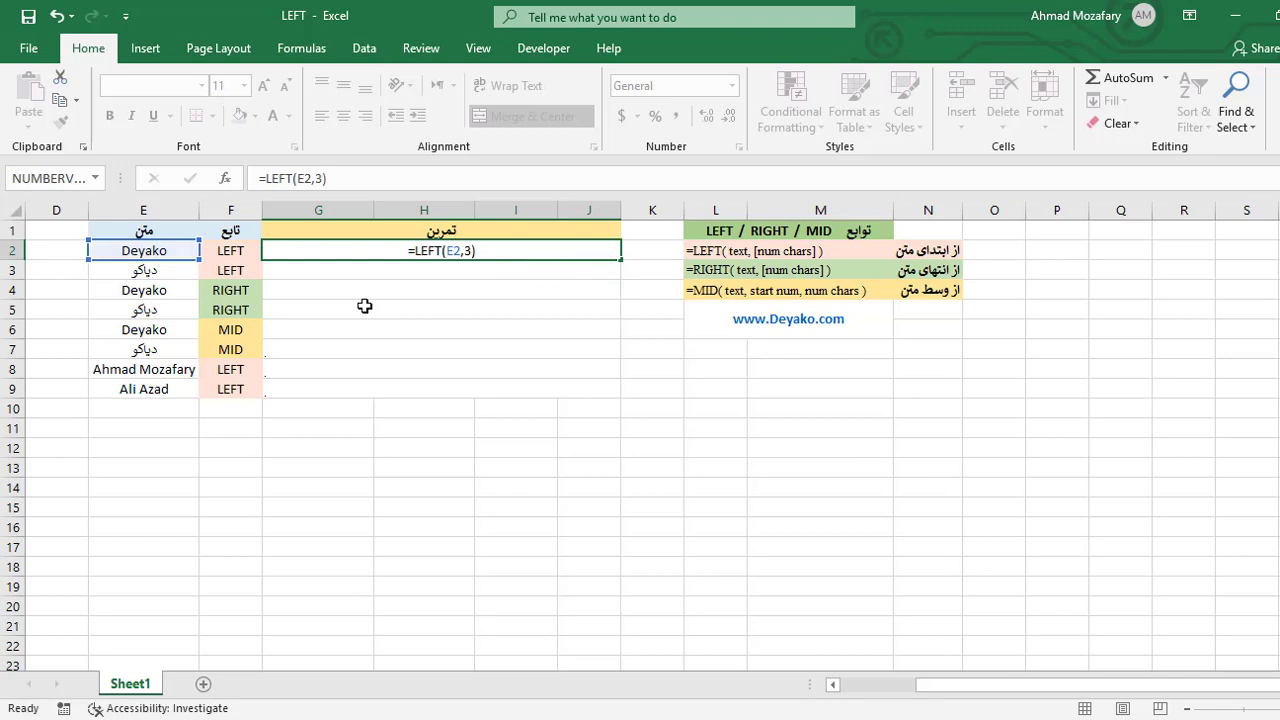
key(Return)
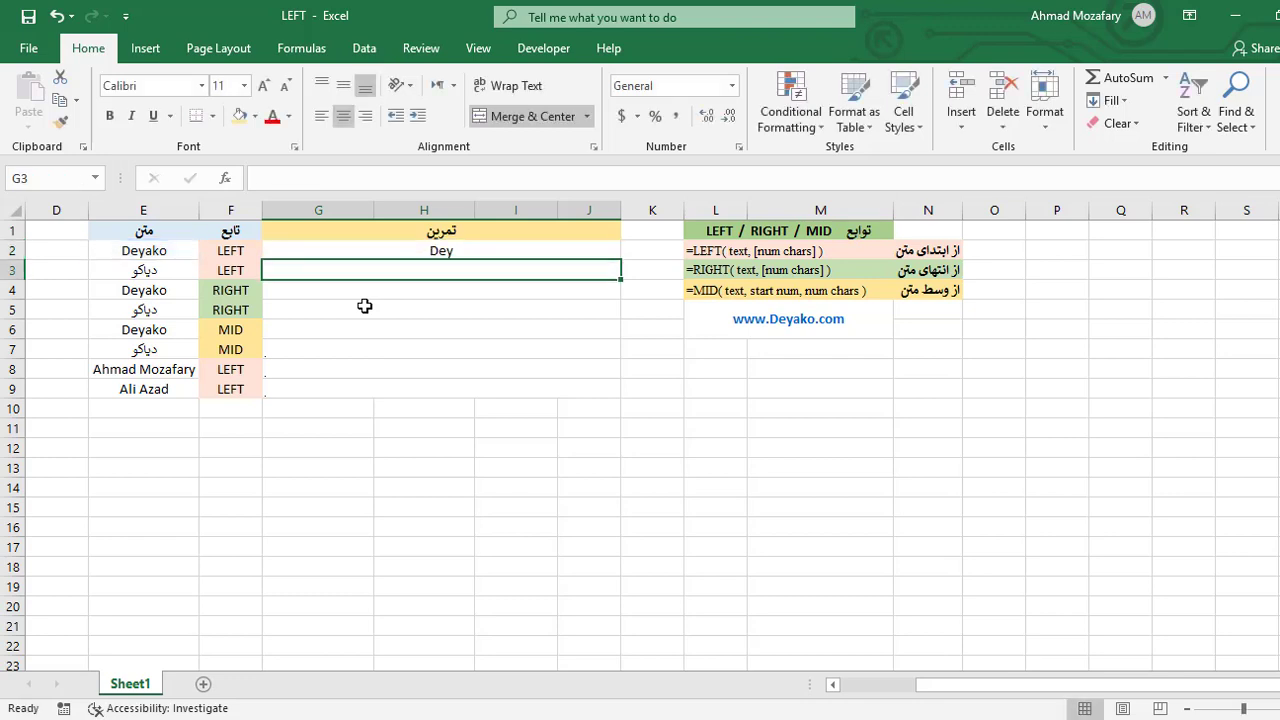
Step: Try the LEFT formula in G2 without its character-count argument, as =LEFT(E2), and undo that change
click(469, 250)
click(326, 178)
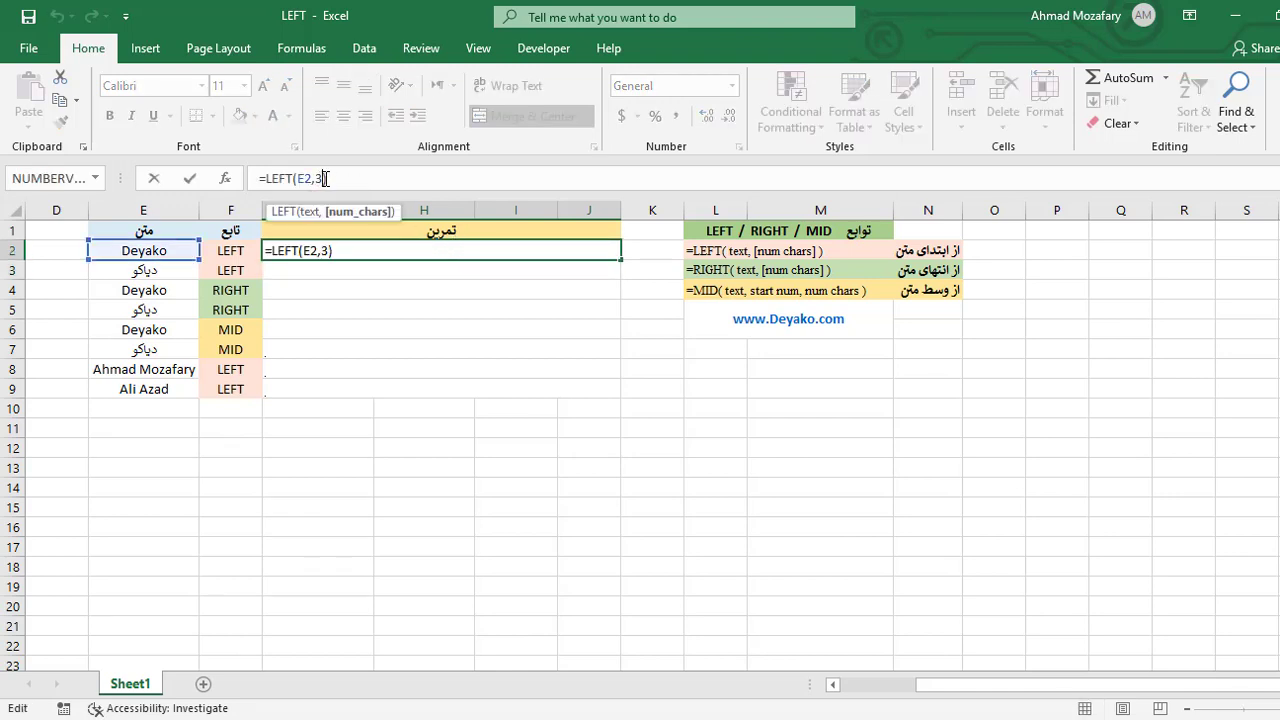
key(BackSpace)
key(BackSpace)
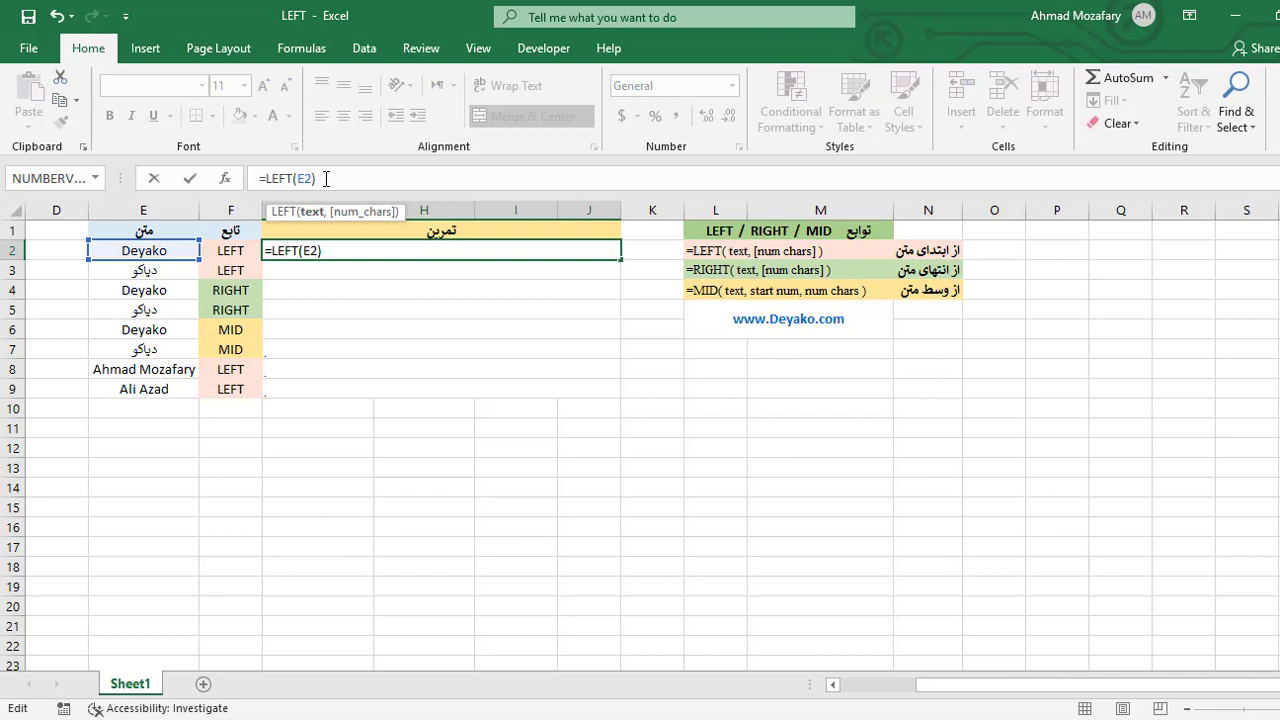
key(Return)
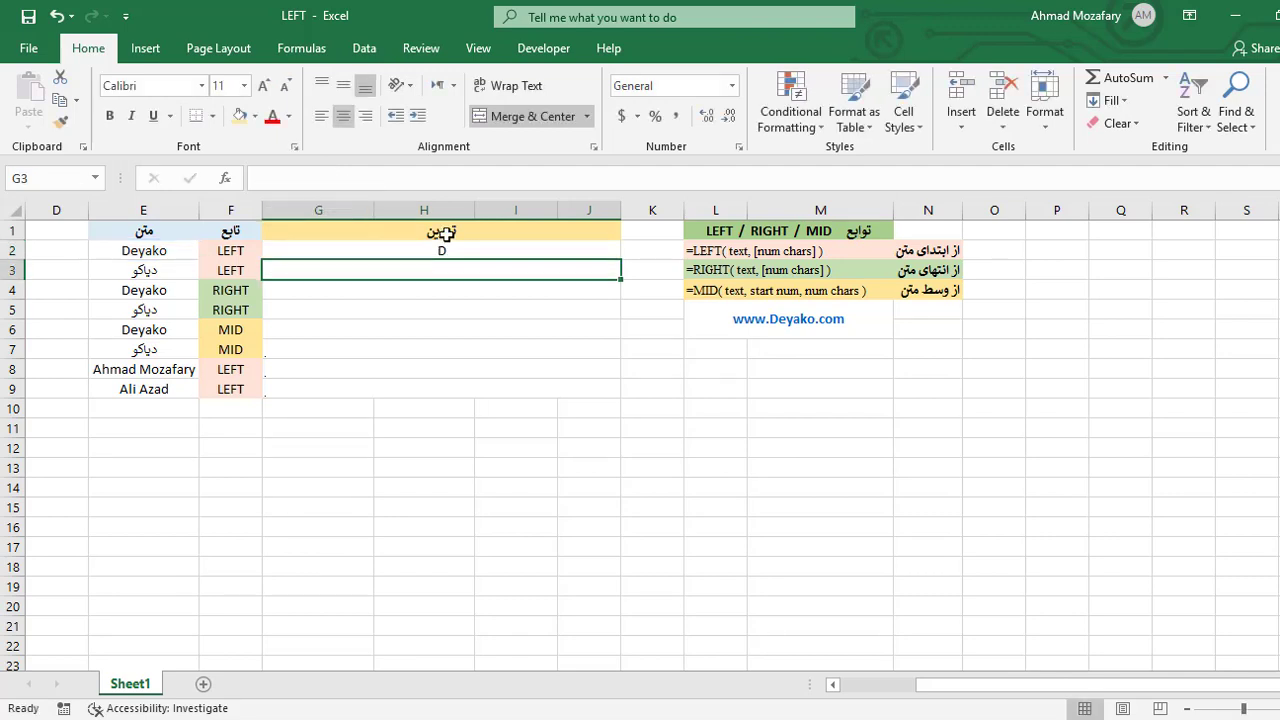
click(457, 251)
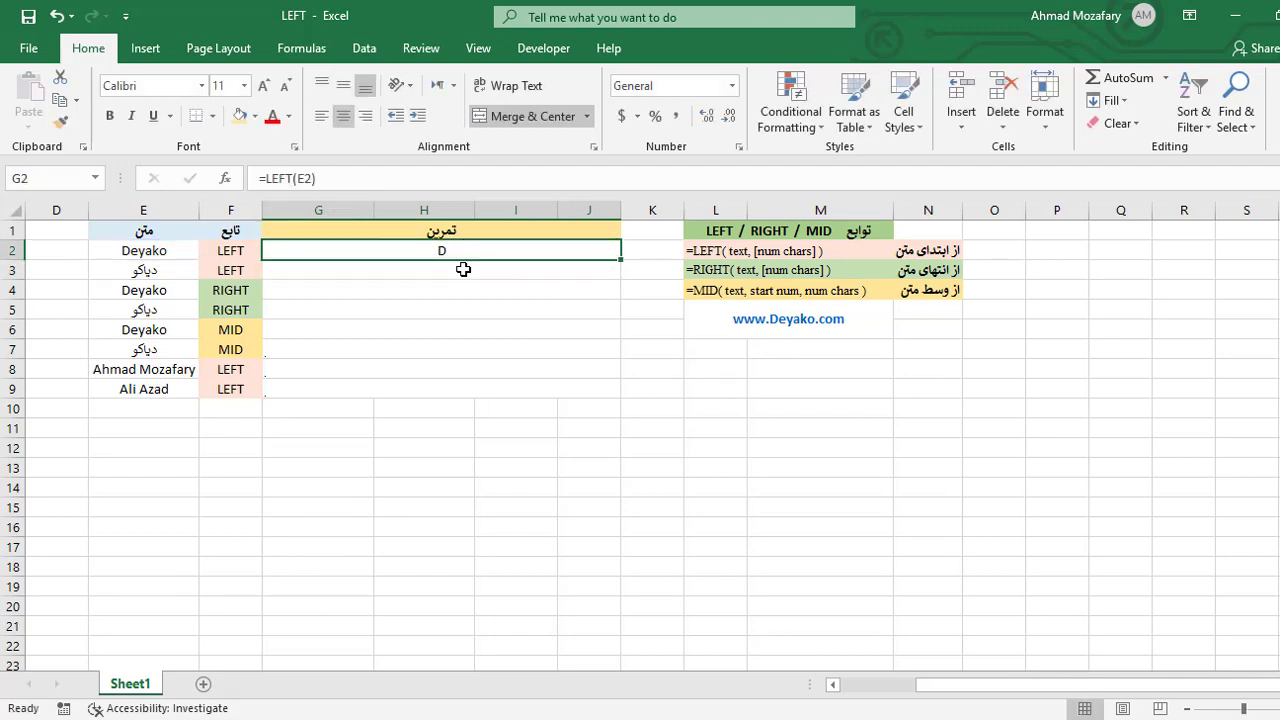
key(ctrl+z)
Step: Enter the formula =LEFT(E3,3) in cell G3 to extract the first three characters of the Persian text
click(455, 271)
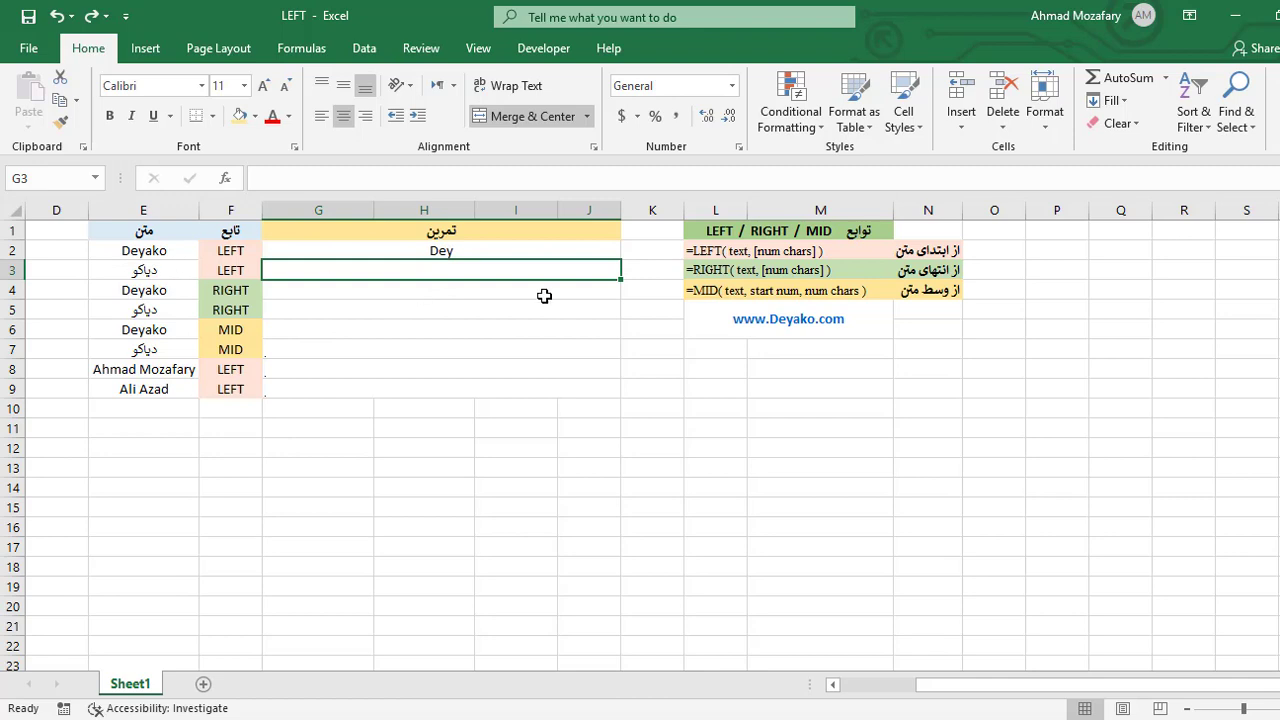
text(=)
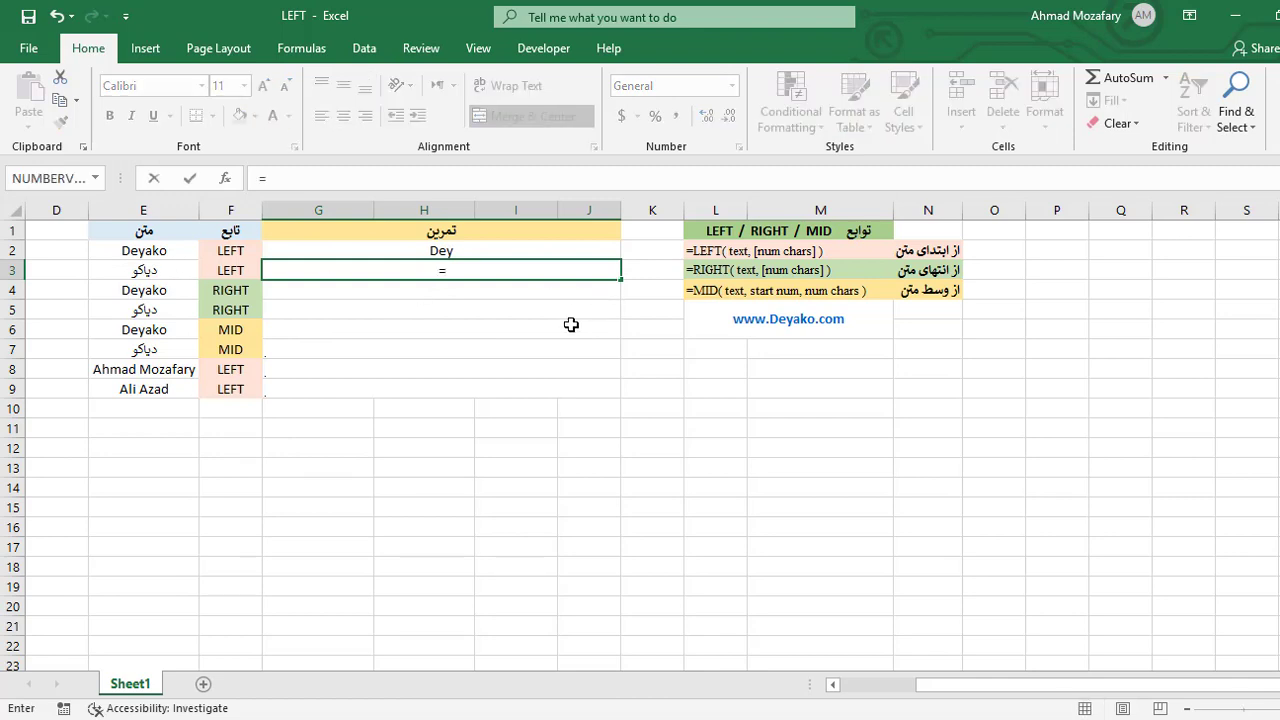
text(LEFT()
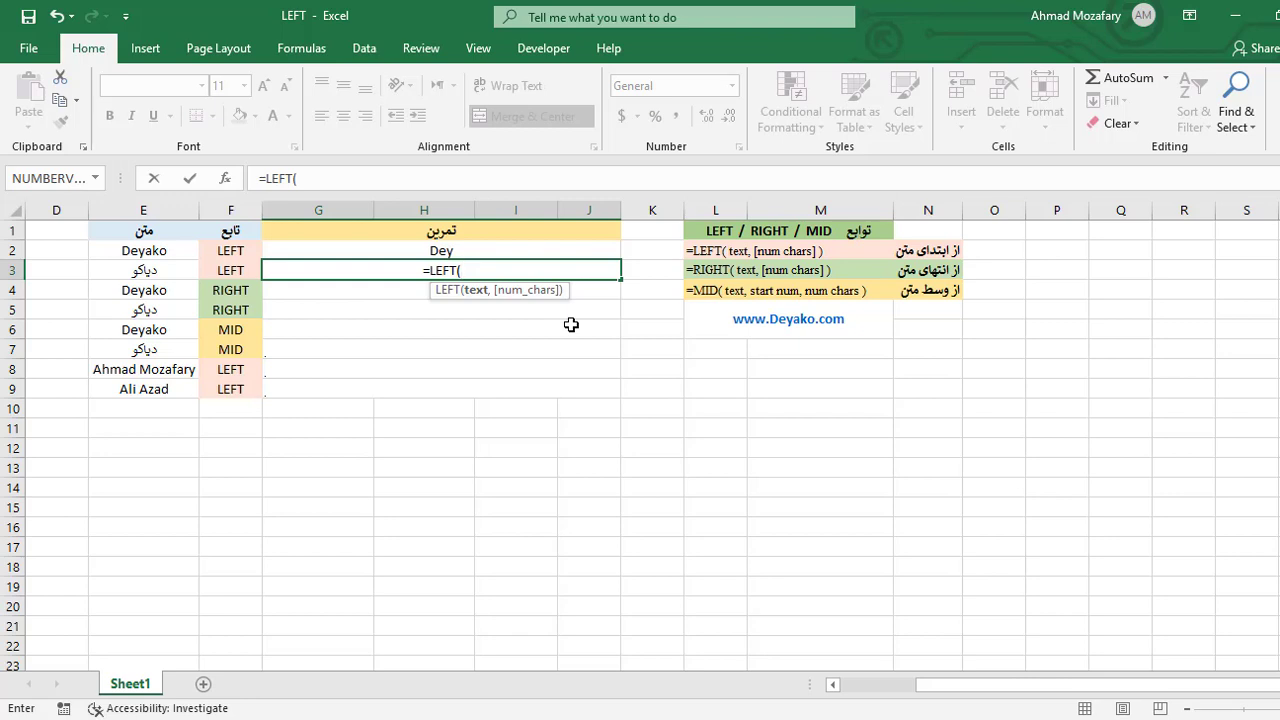
text(E3)
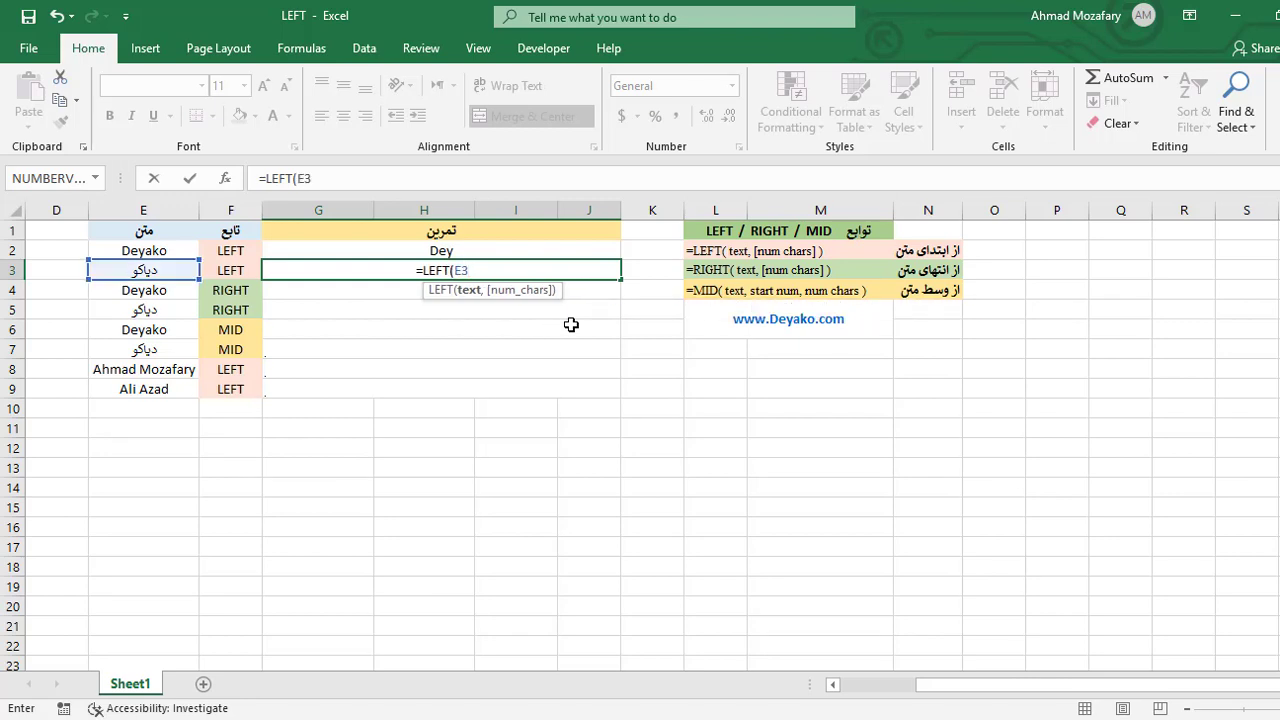
text(,)
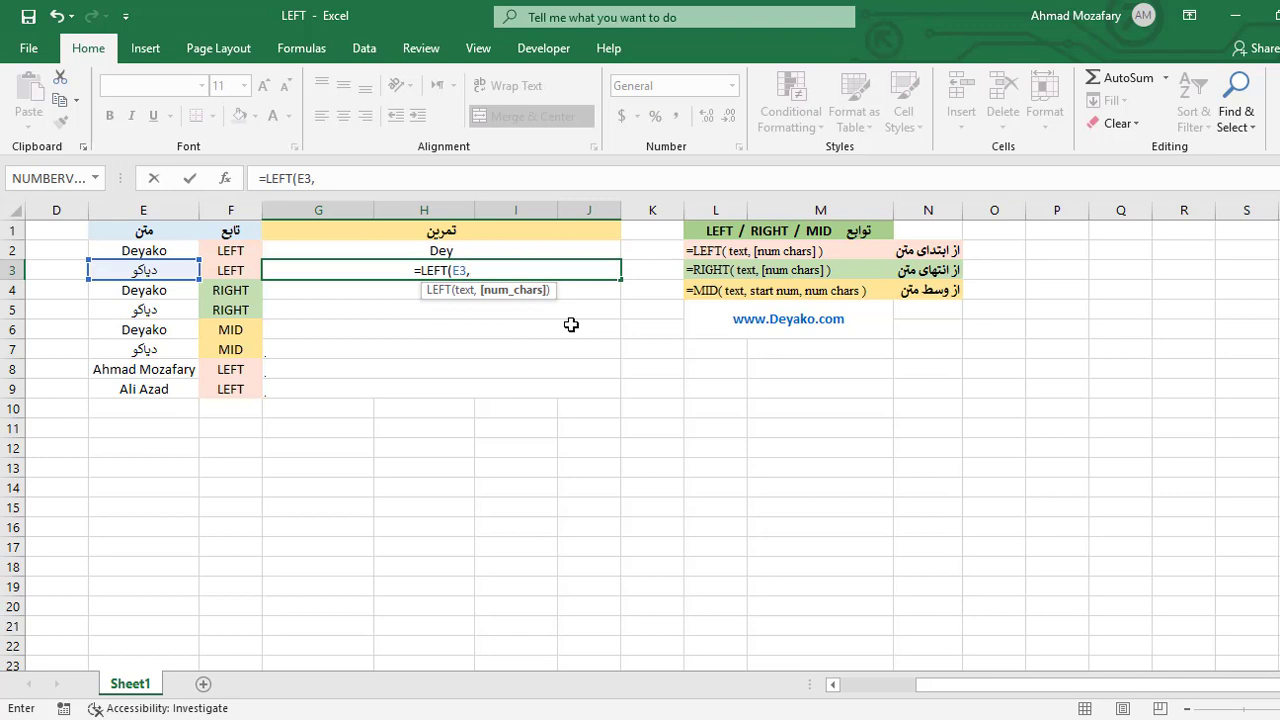
text(3))
key(Return)
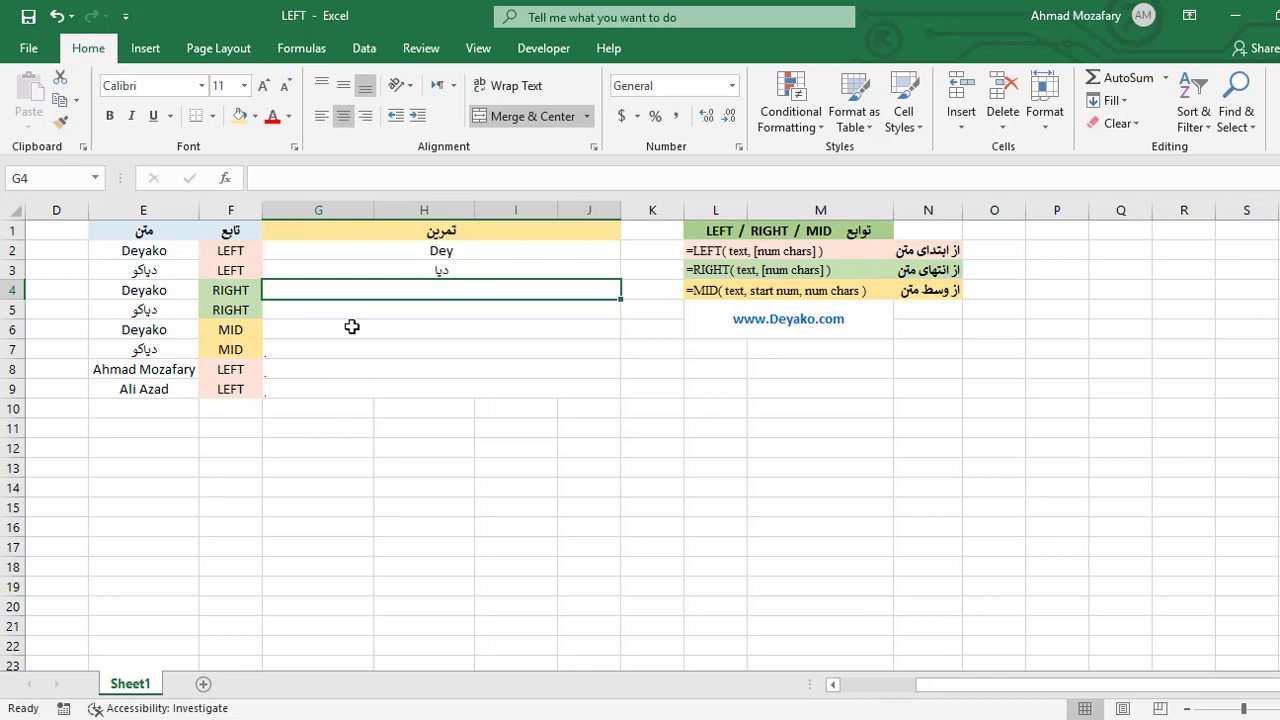
Step: Enter the formula =RIGHT(E4) in cell G4, leaving out the character count
text(=)
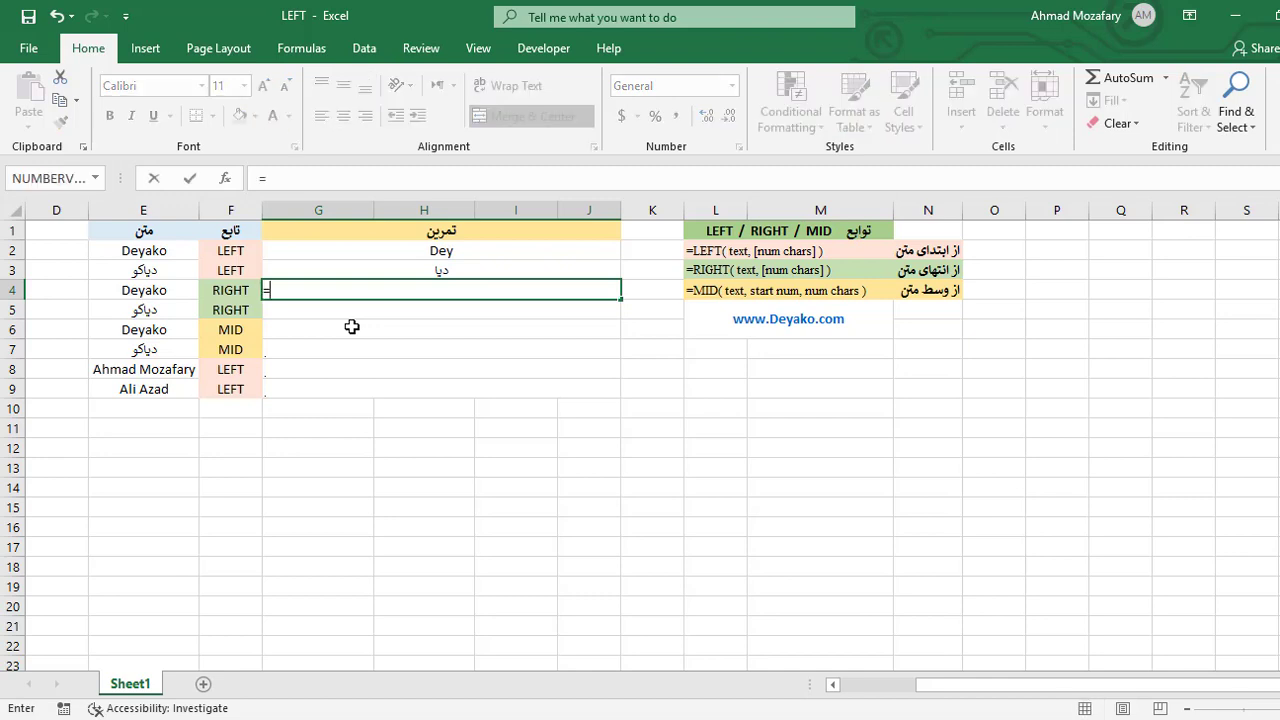
text(RI)
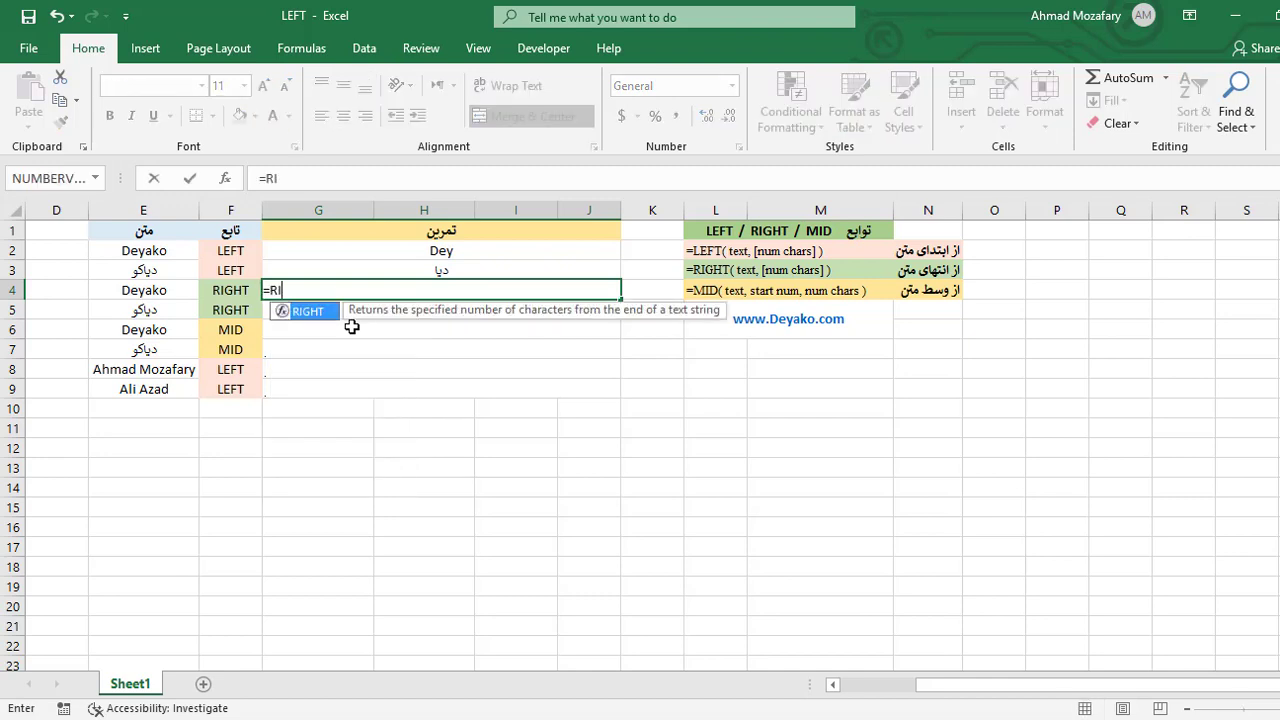
text(GHT()
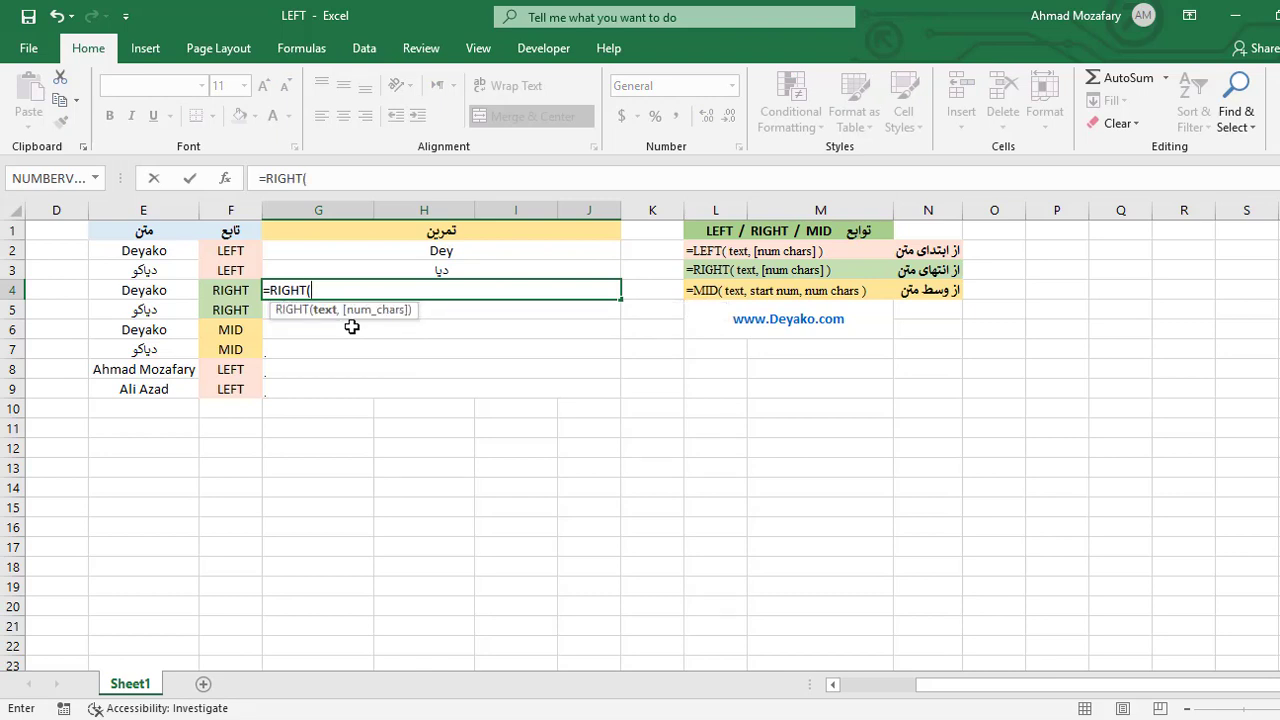
text(E4)
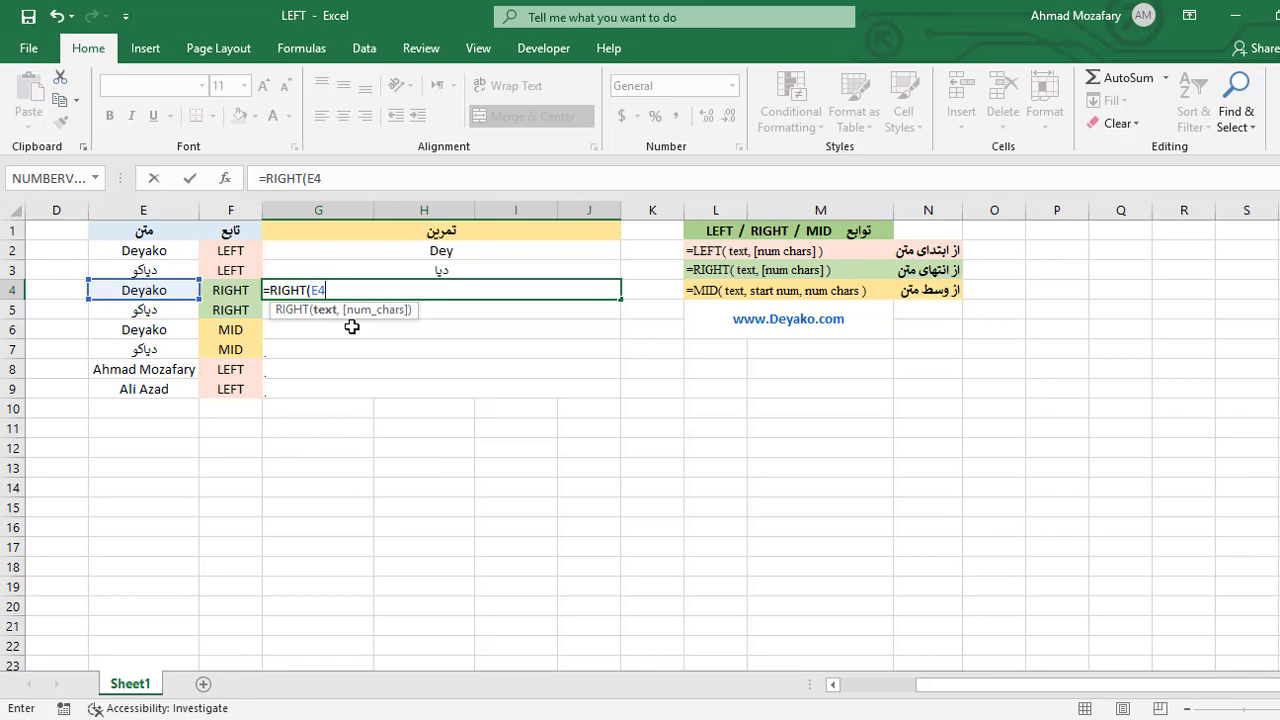
text(,)
key(BackSpace)
text())
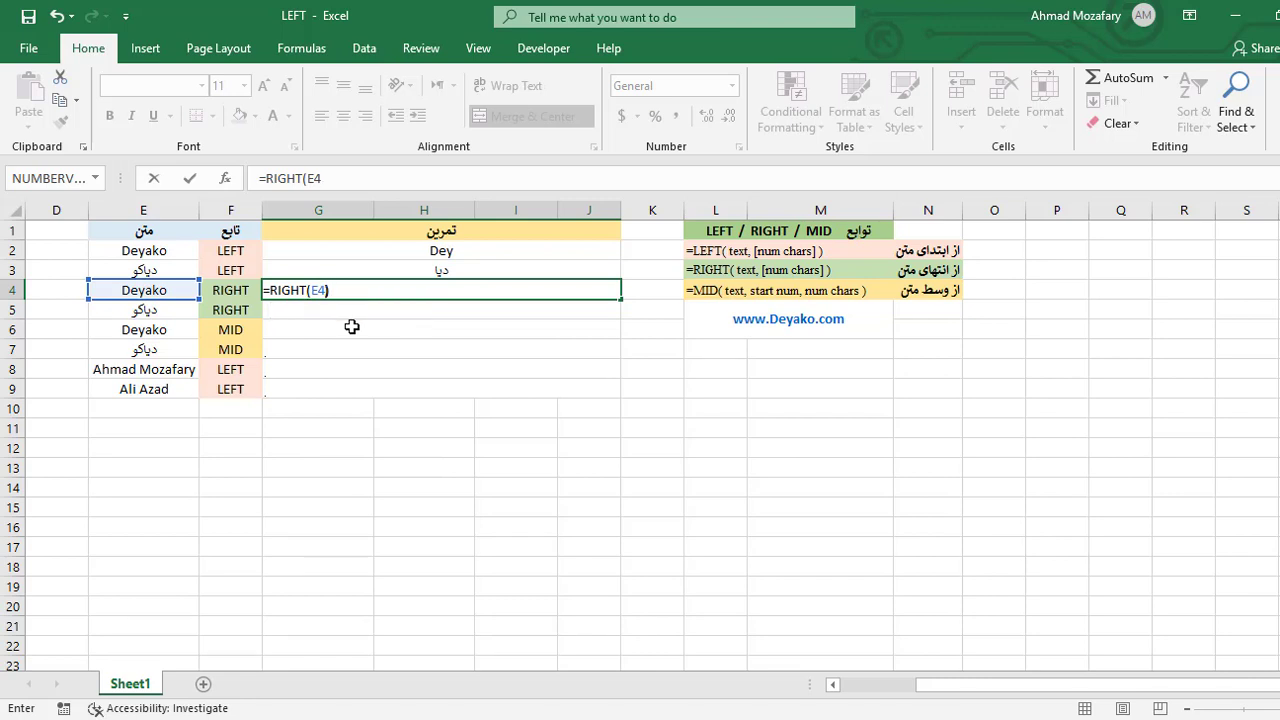
key(ctrl+Return)
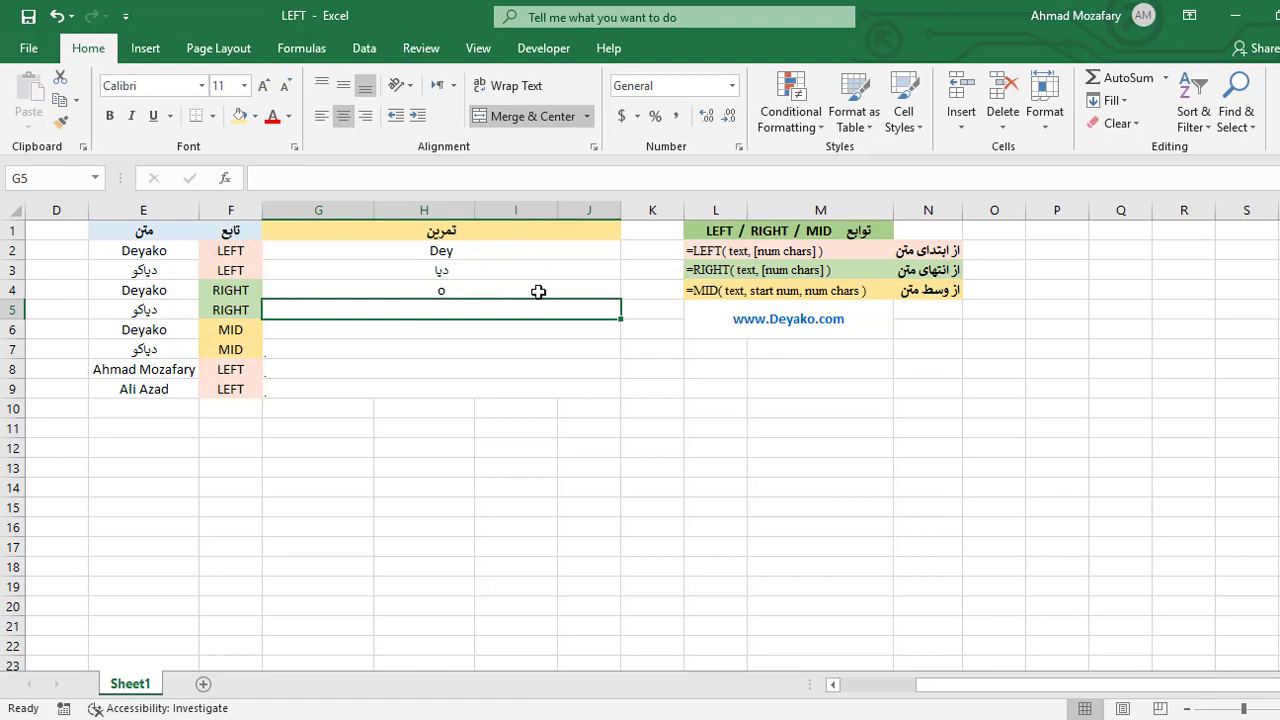
Step: Add a character count of 3 to the formula in G4, making it =RIGHT(E4,3)
click(537, 291)
click(323, 178)
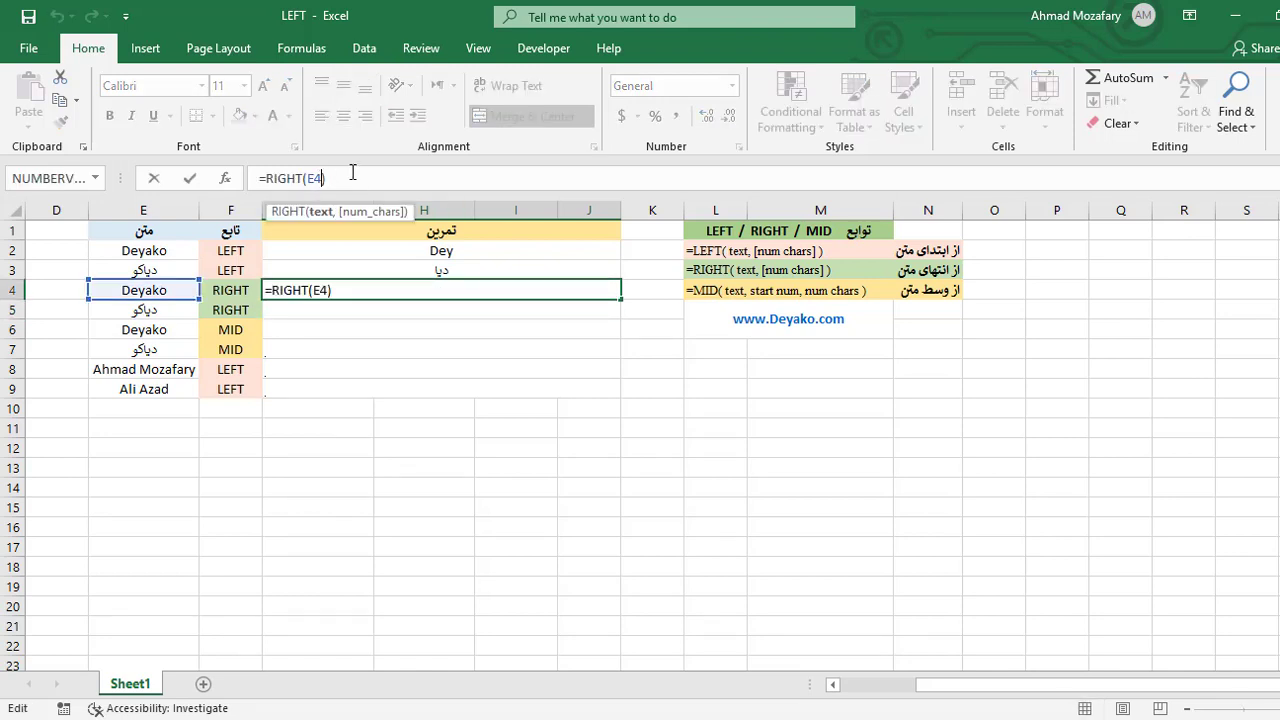
text(,3)
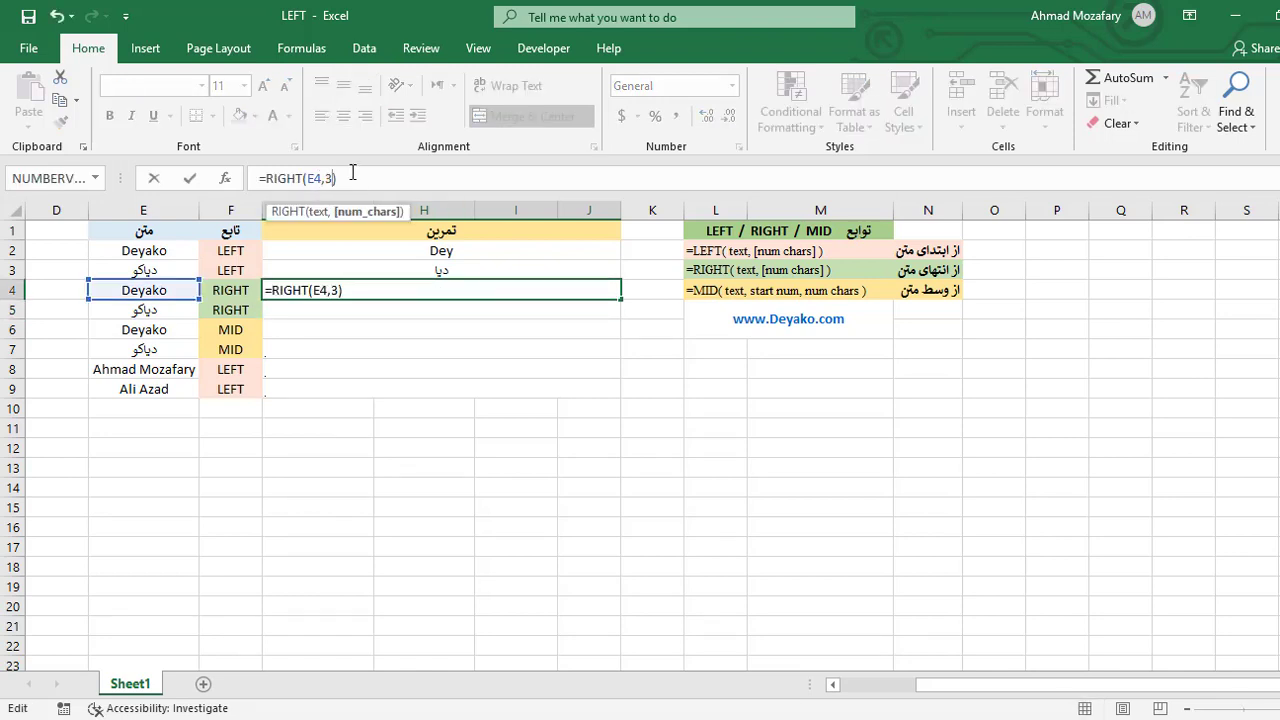
key(Return)
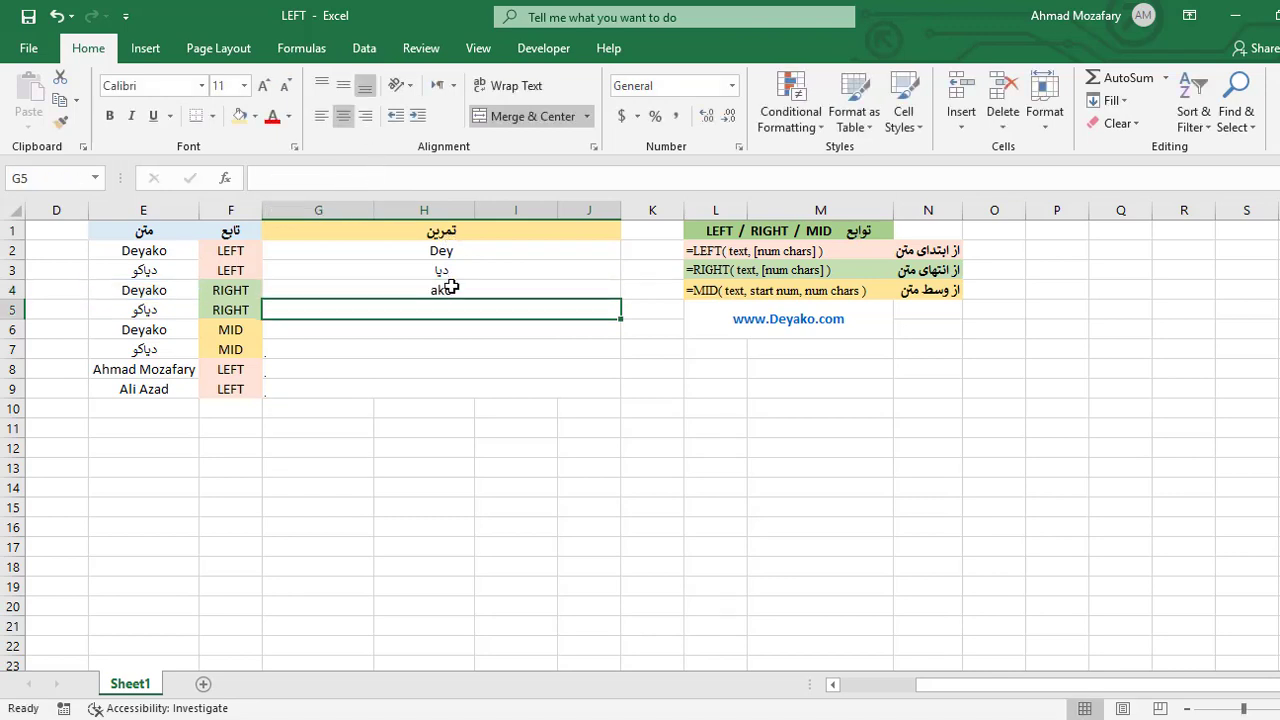
click(476, 289)
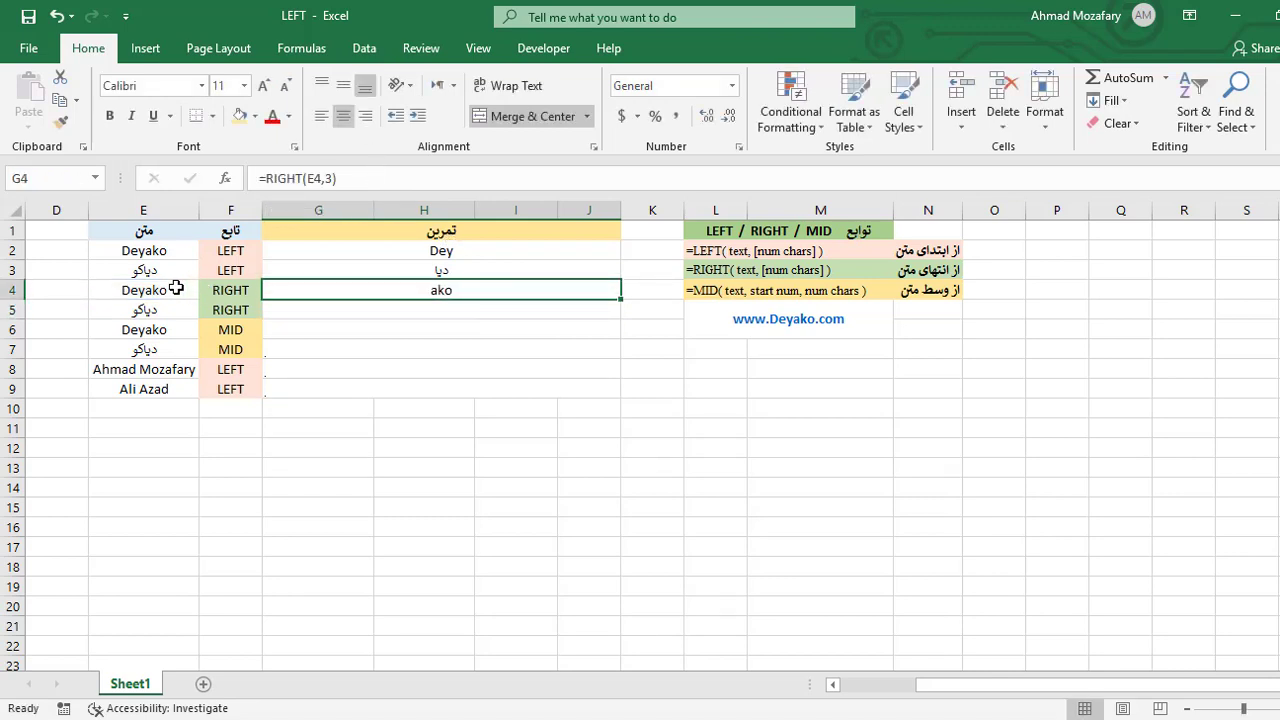
Step: Enter the formula =RIGHT(E5,2) in cell G5 to extract the last two characters of the Persian text
click(428, 312)
text(=)
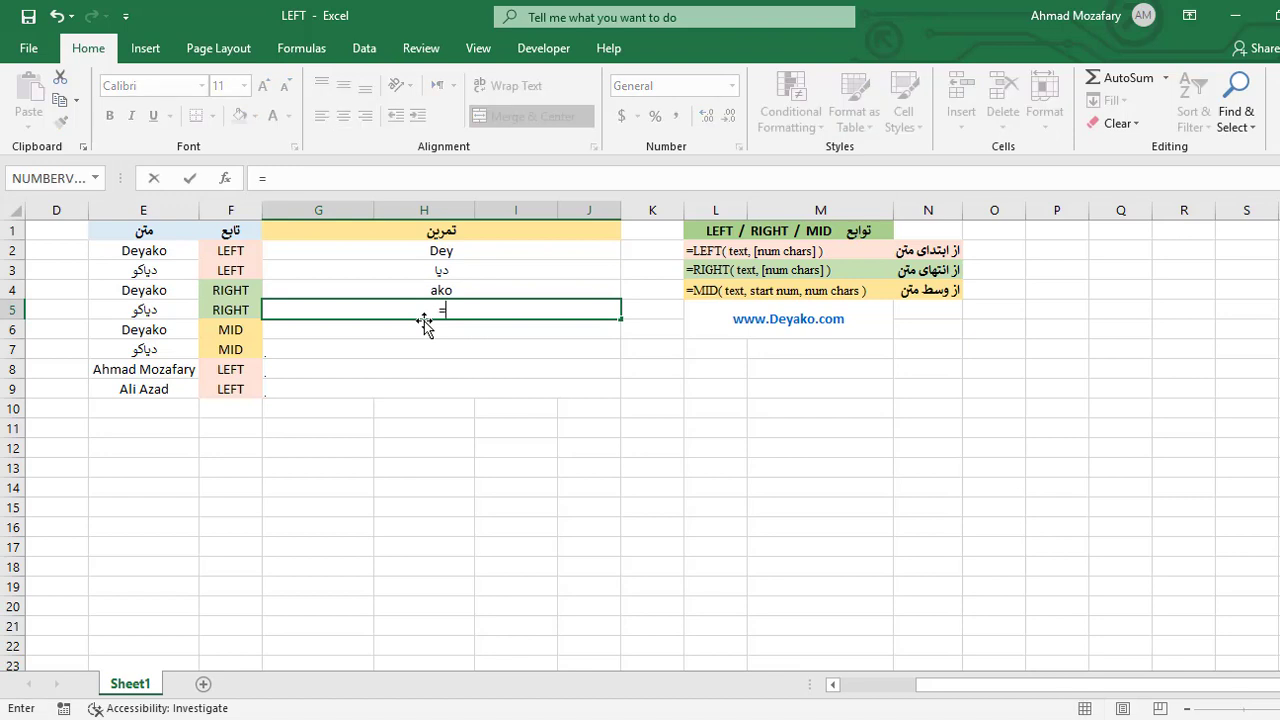
text(RIGHT()
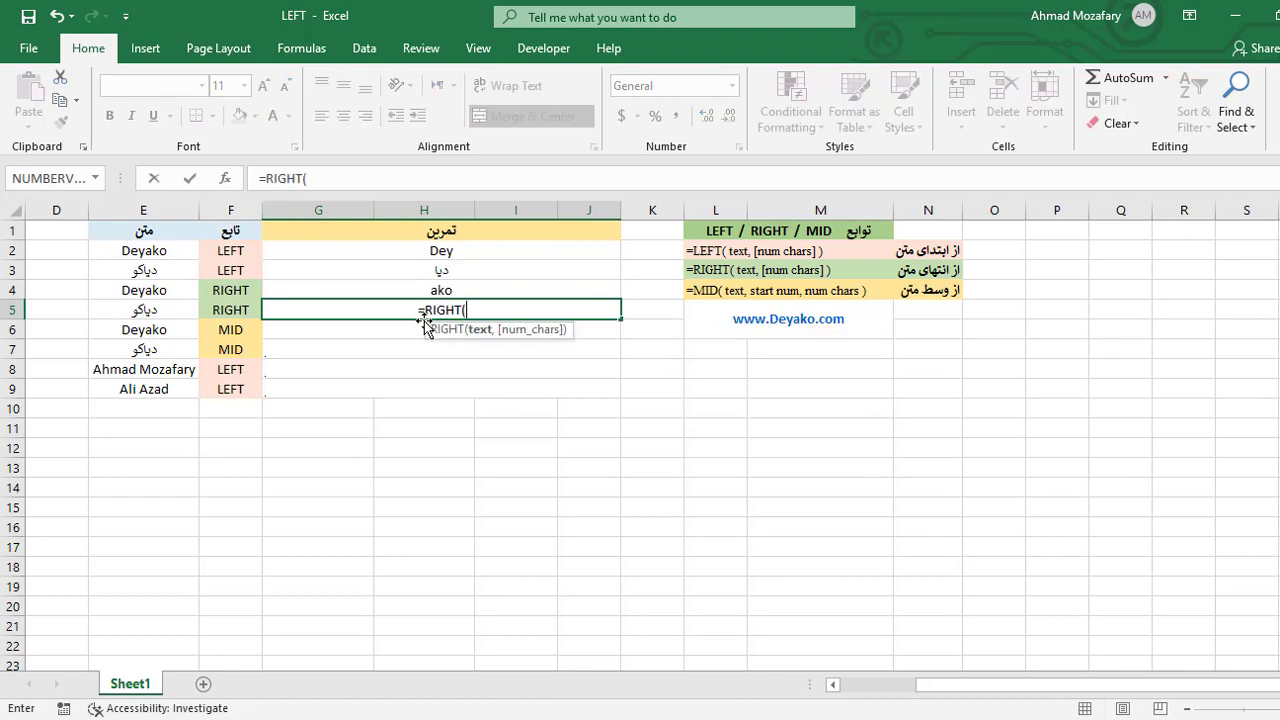
key(Left)
key(Left)
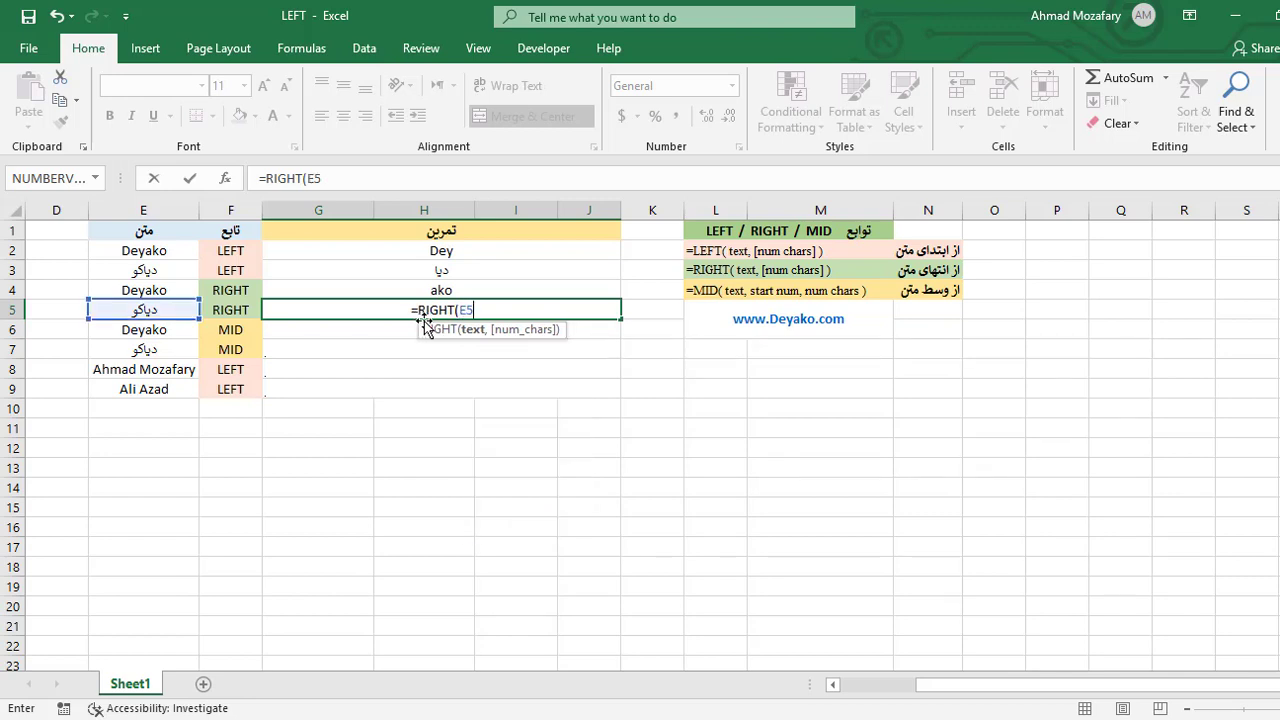
text(,)
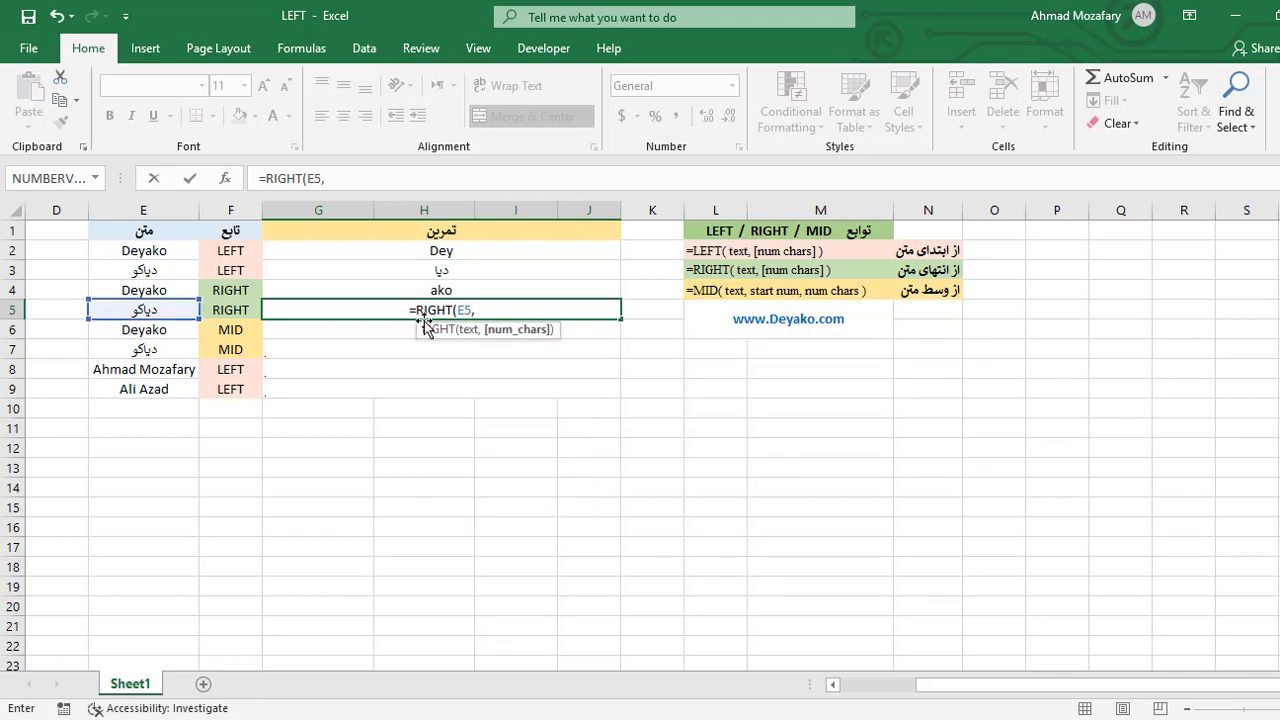
text(2)
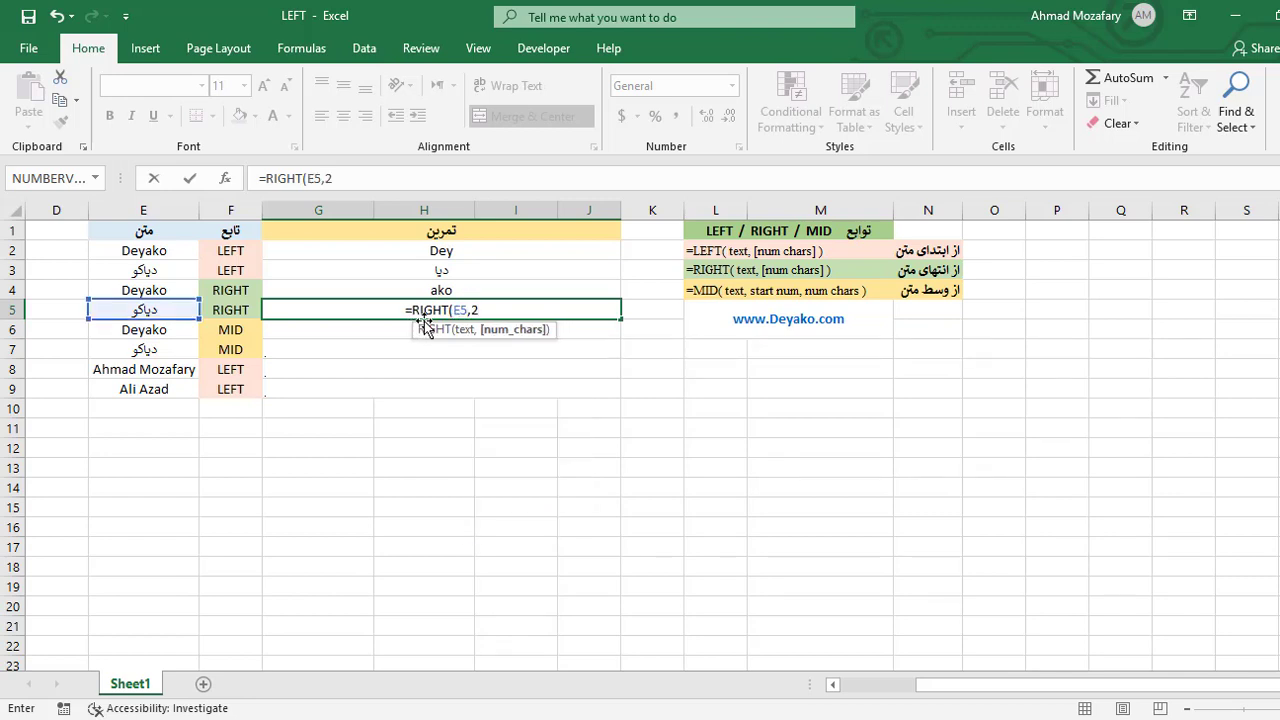
text())
key(Return)
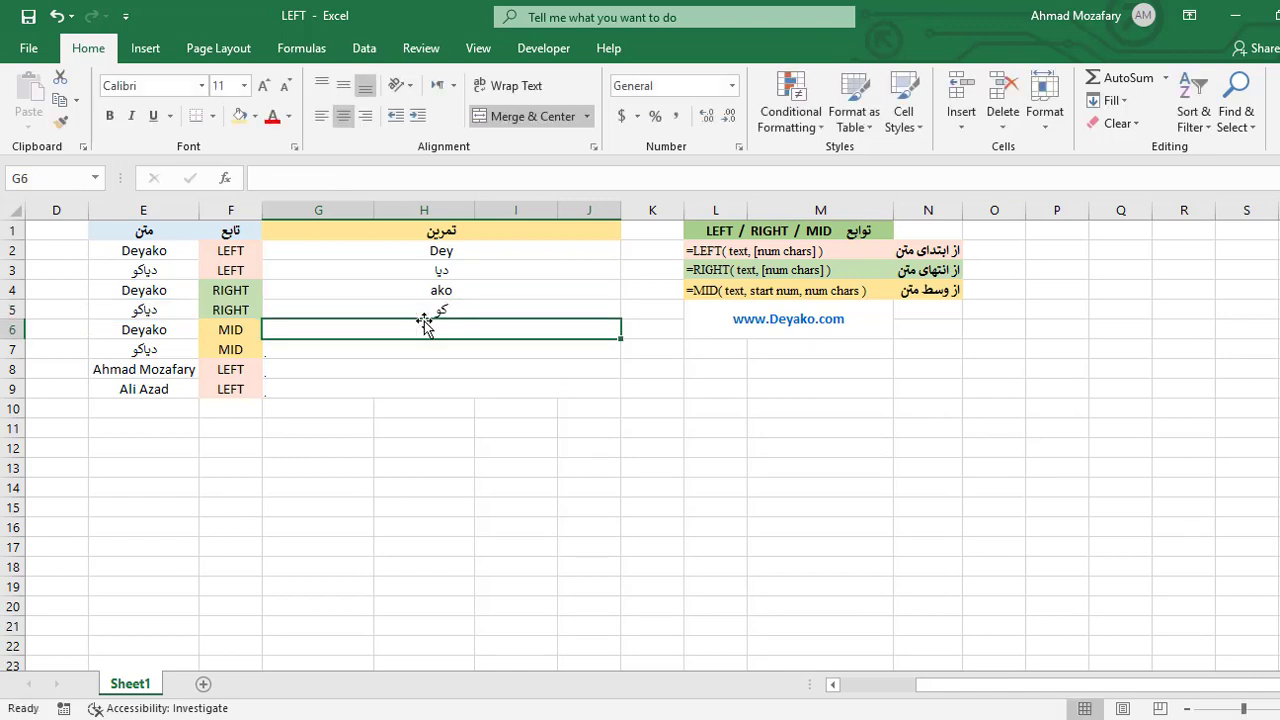
click(483, 303)
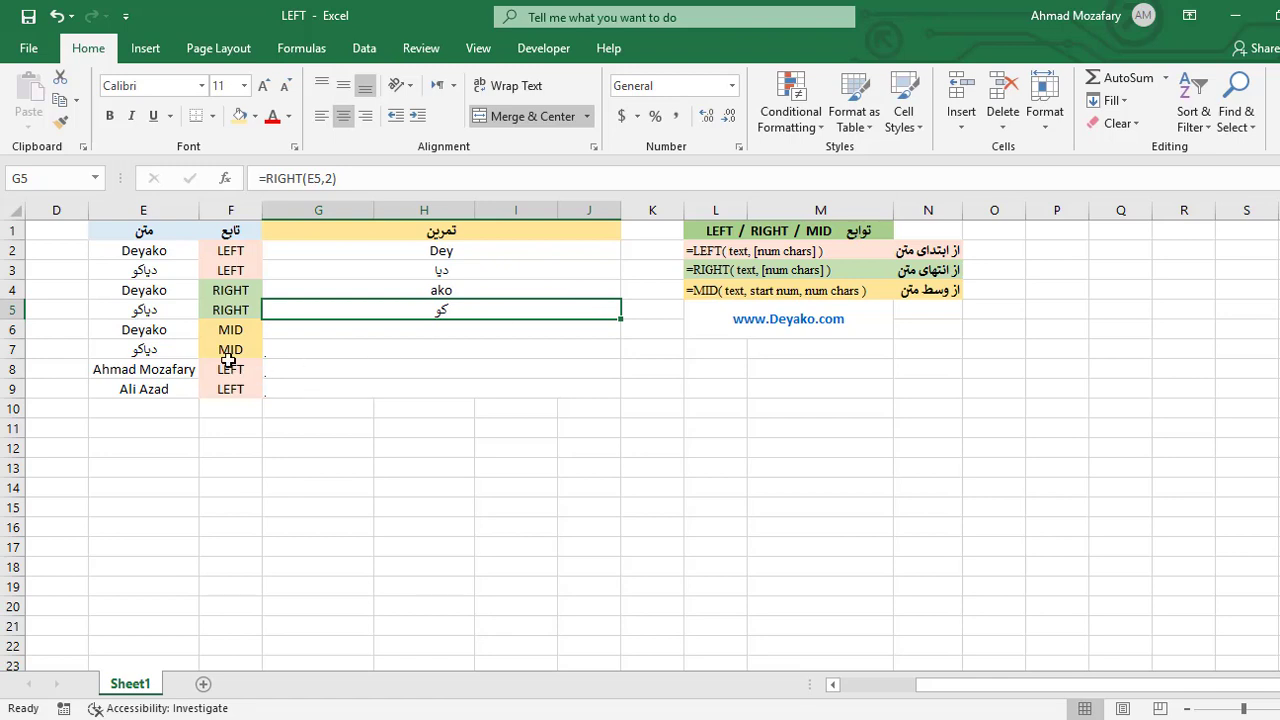
Step: Enter the formula =MID(E6,2,4) in cell G6 to extract four characters of the text starting at the second
click(238, 331)
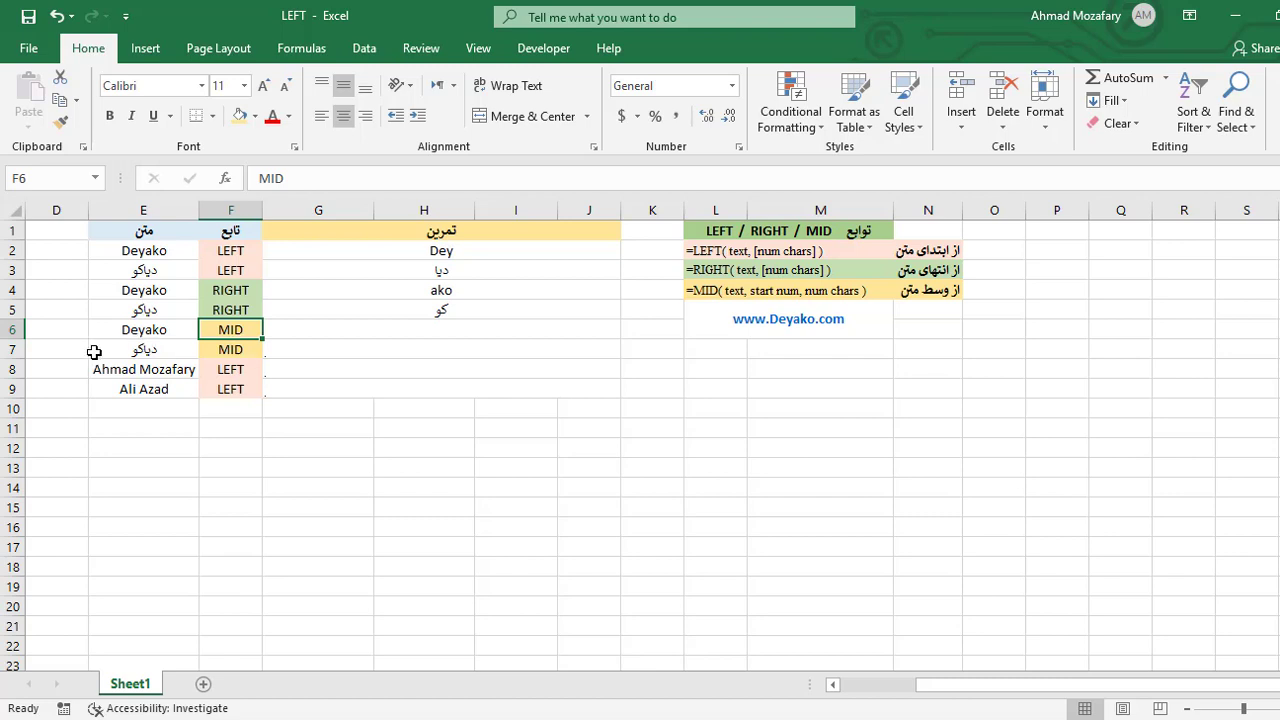
click(357, 337)
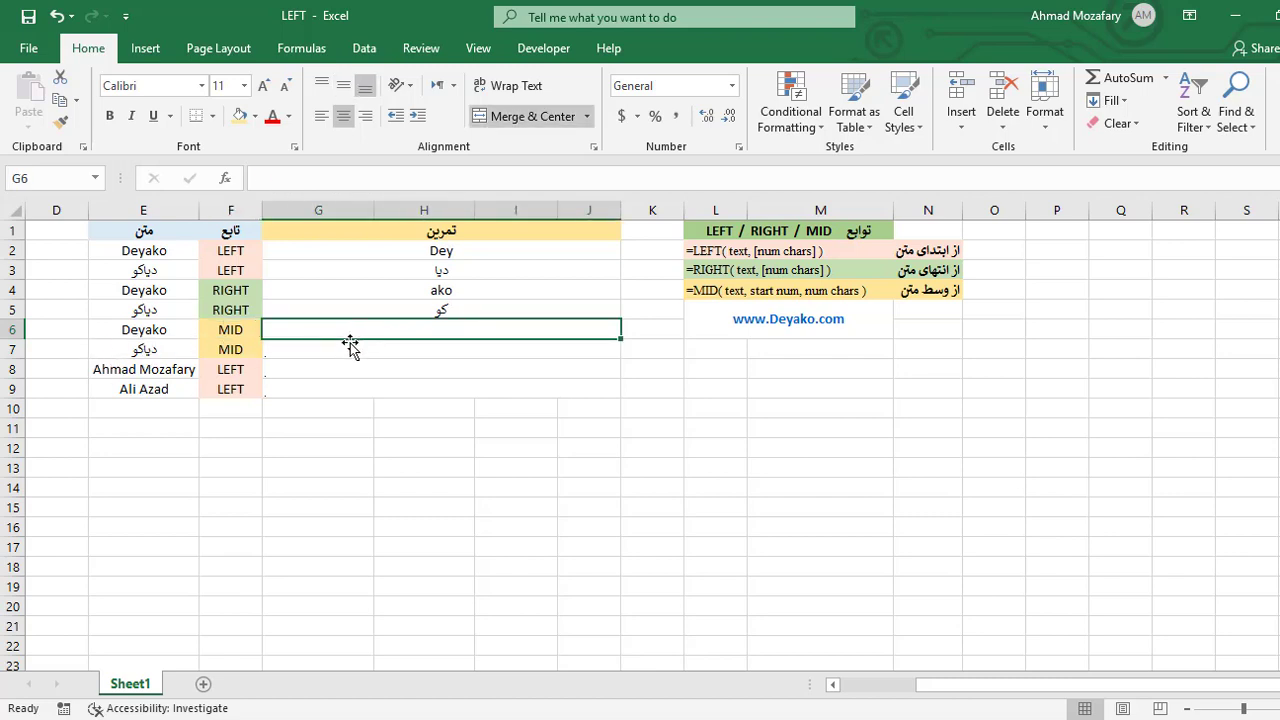
text(=)
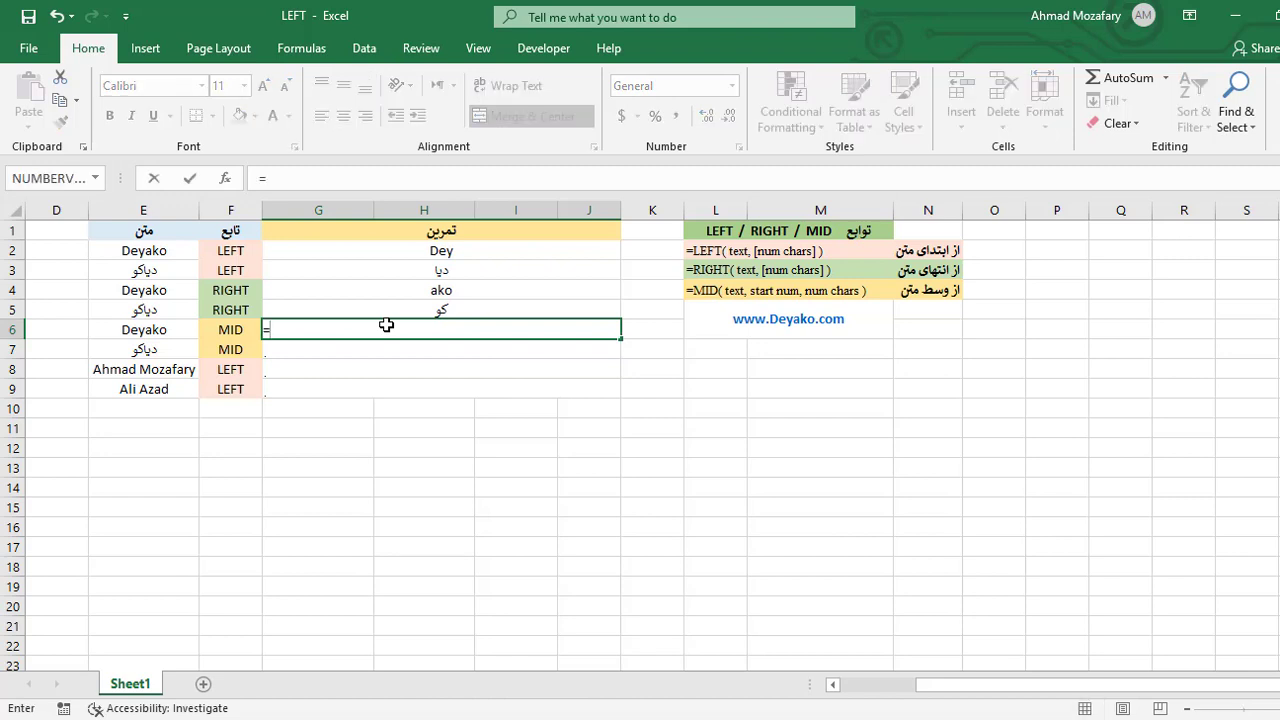
text(MID()
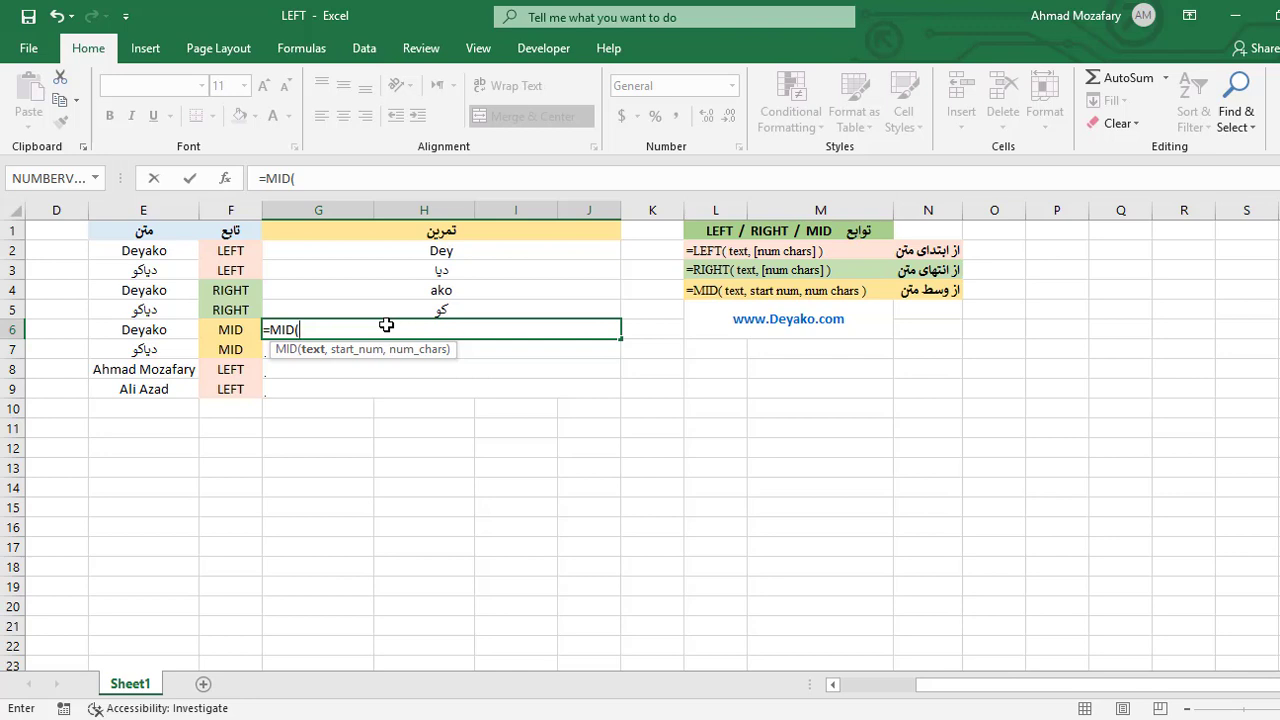
text(E6)
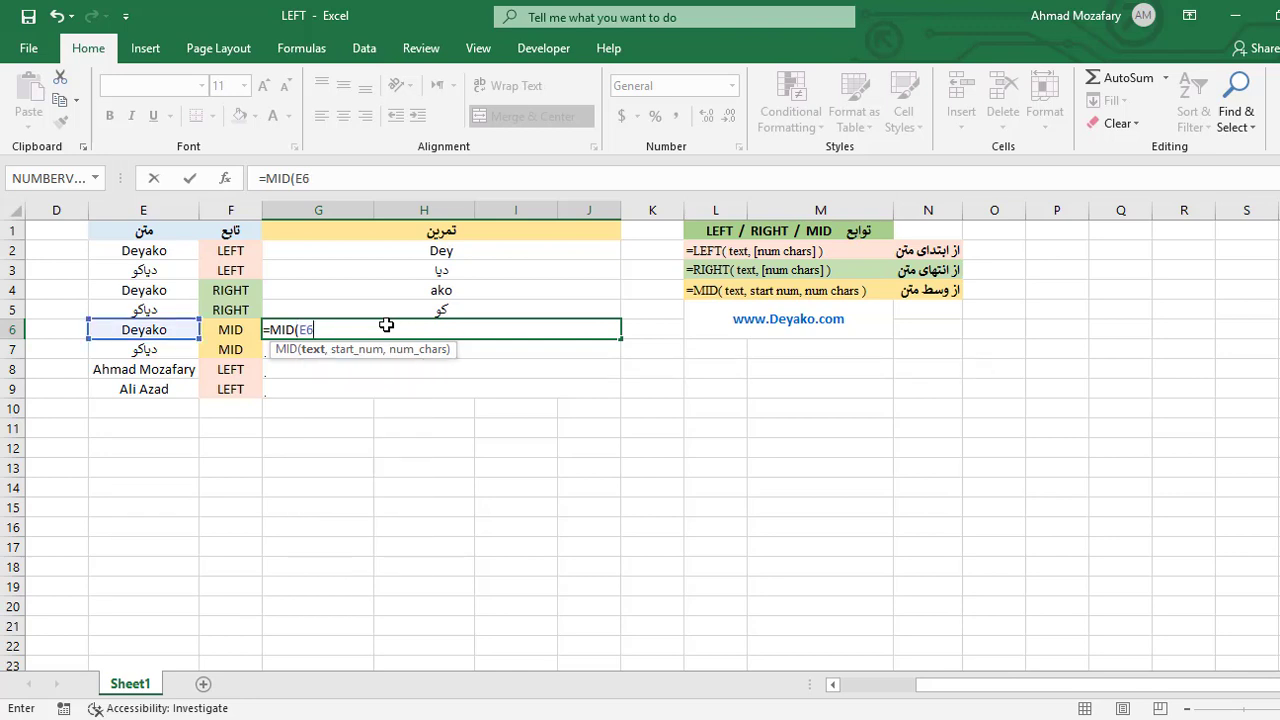
text(,)
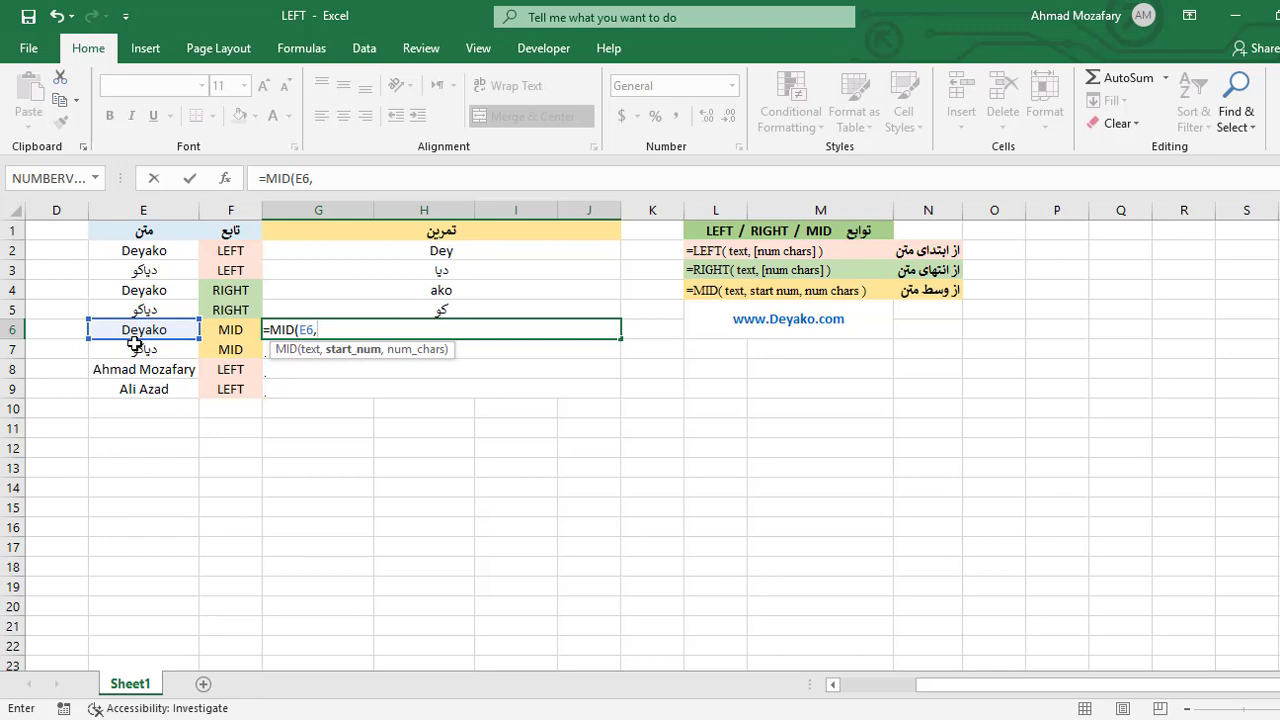
text(2,)
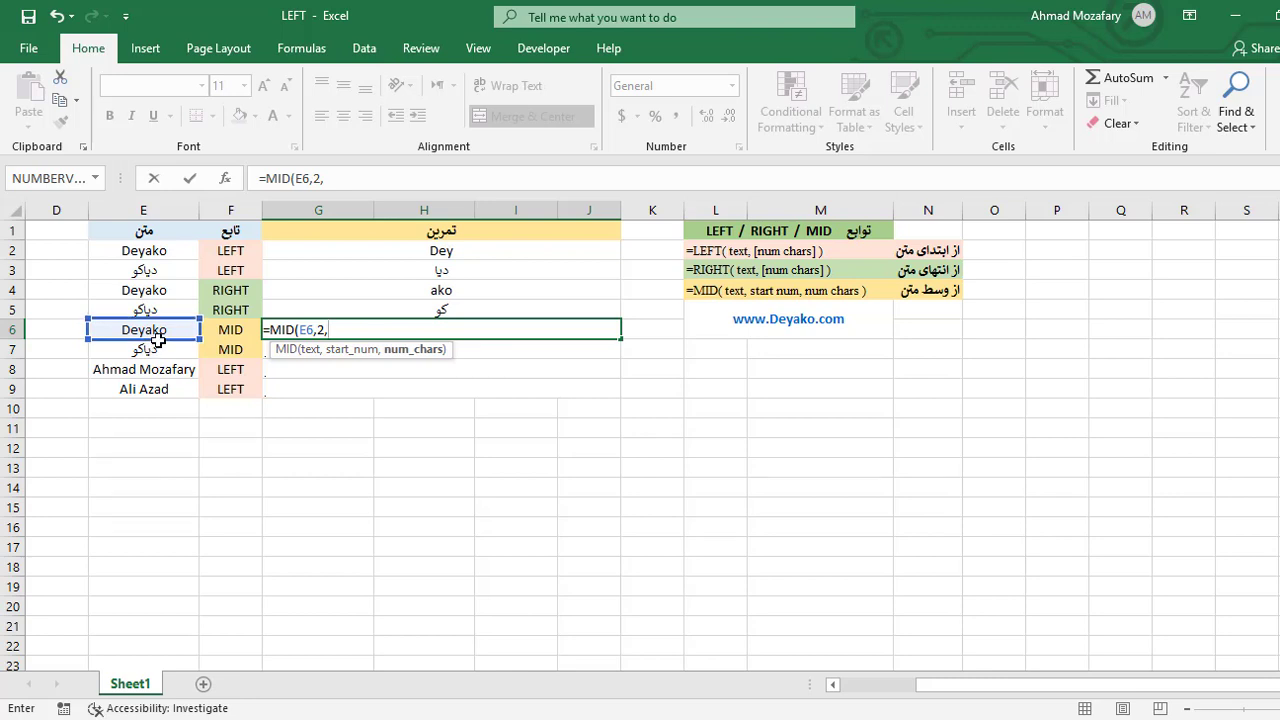
text(4))
key(Return)
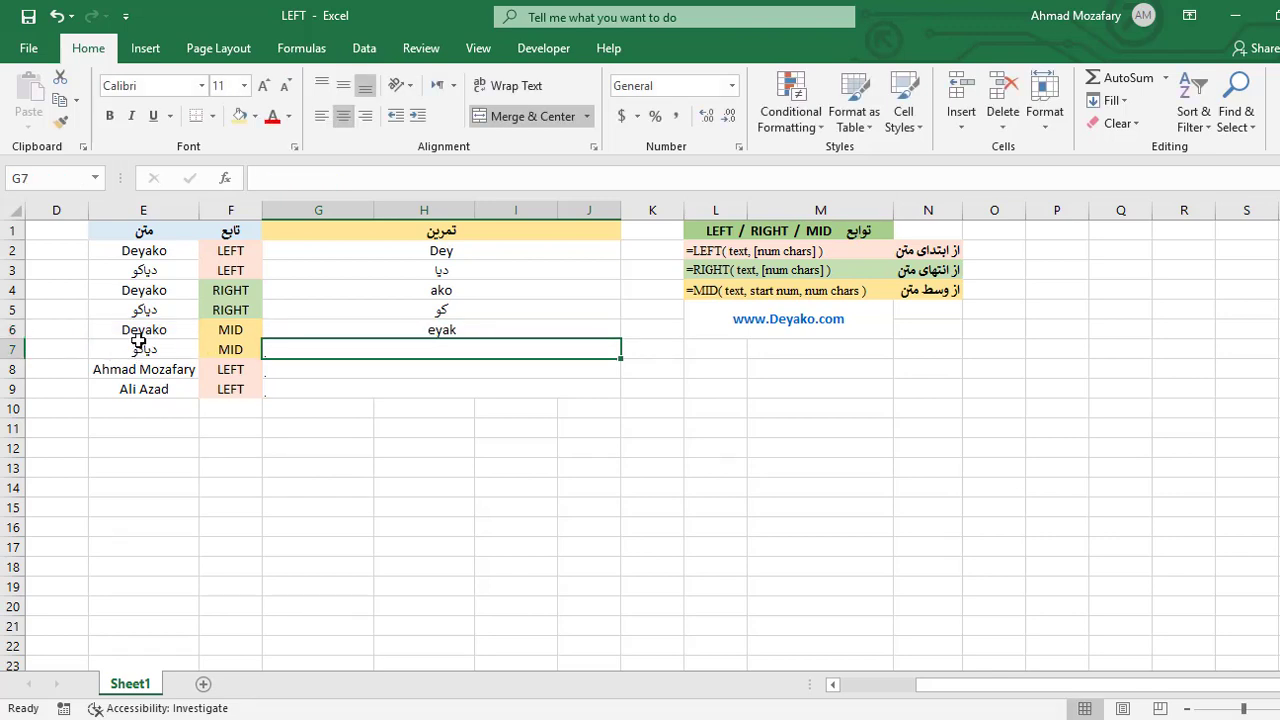
click(331, 326)
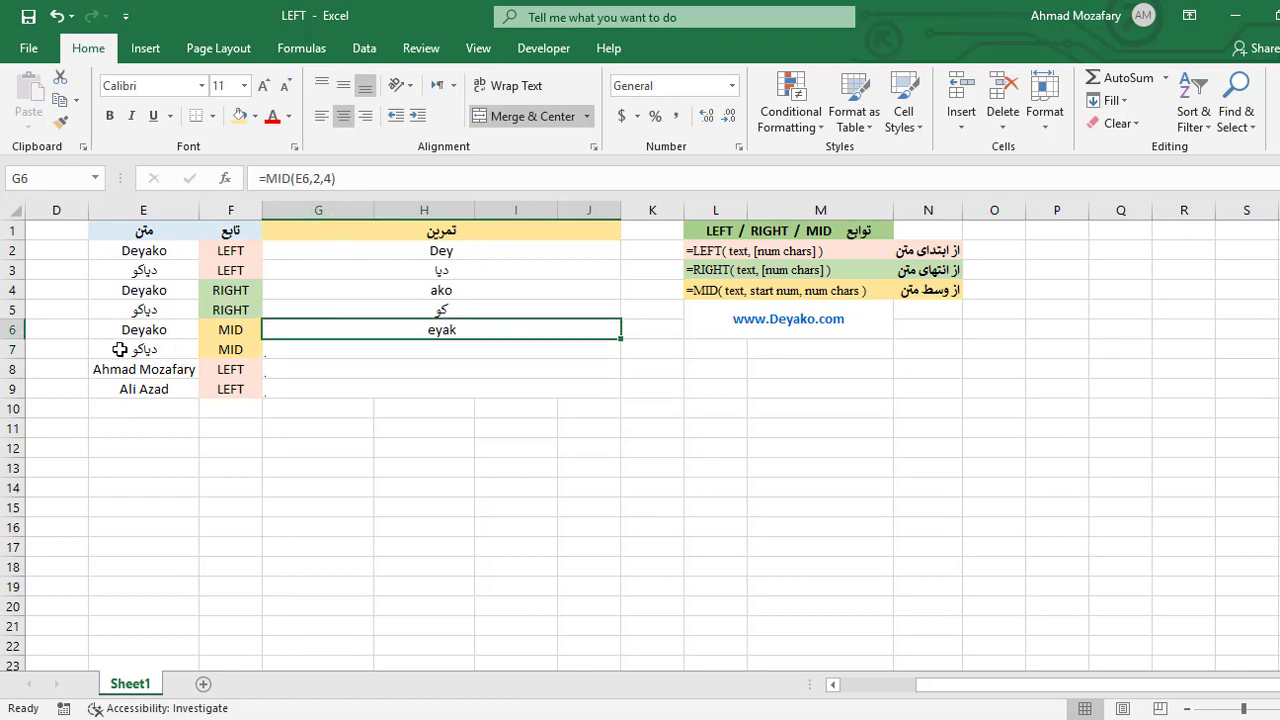
Step: Enter the formula =MID(E7,2,2) in cell G7 to extract two characters of the Persian text starting at the second
click(338, 350)
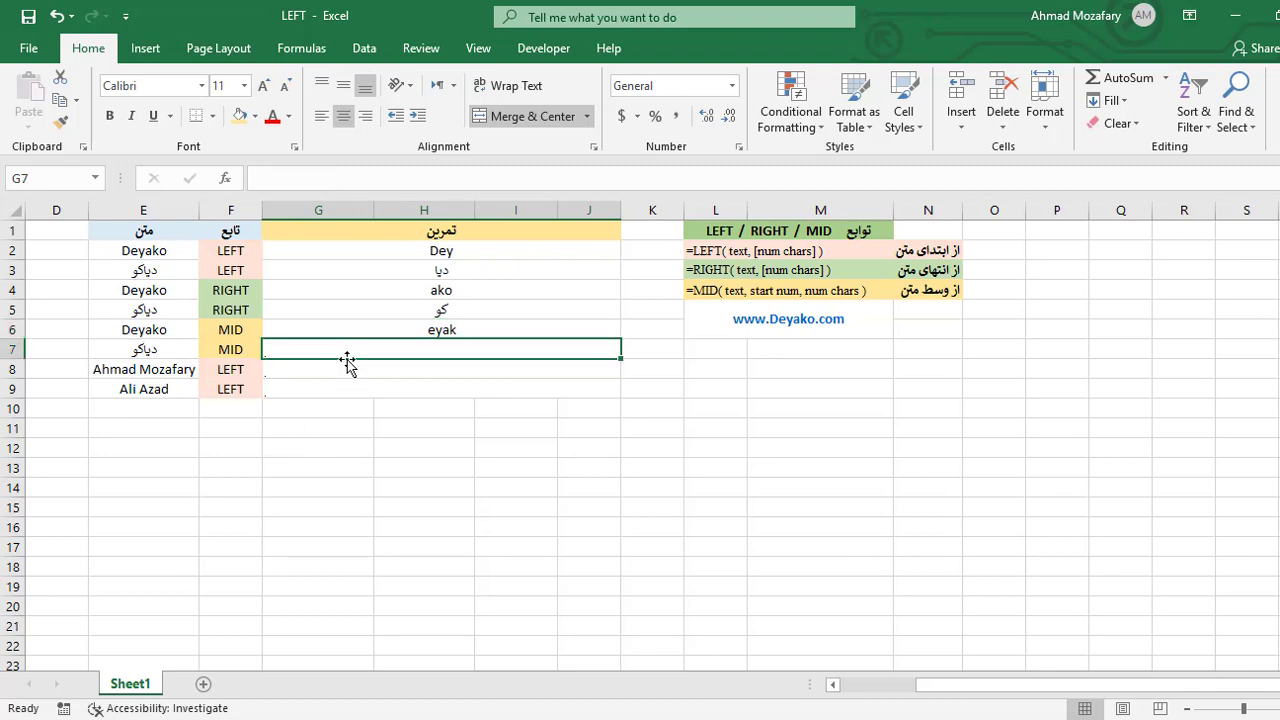
text(=)
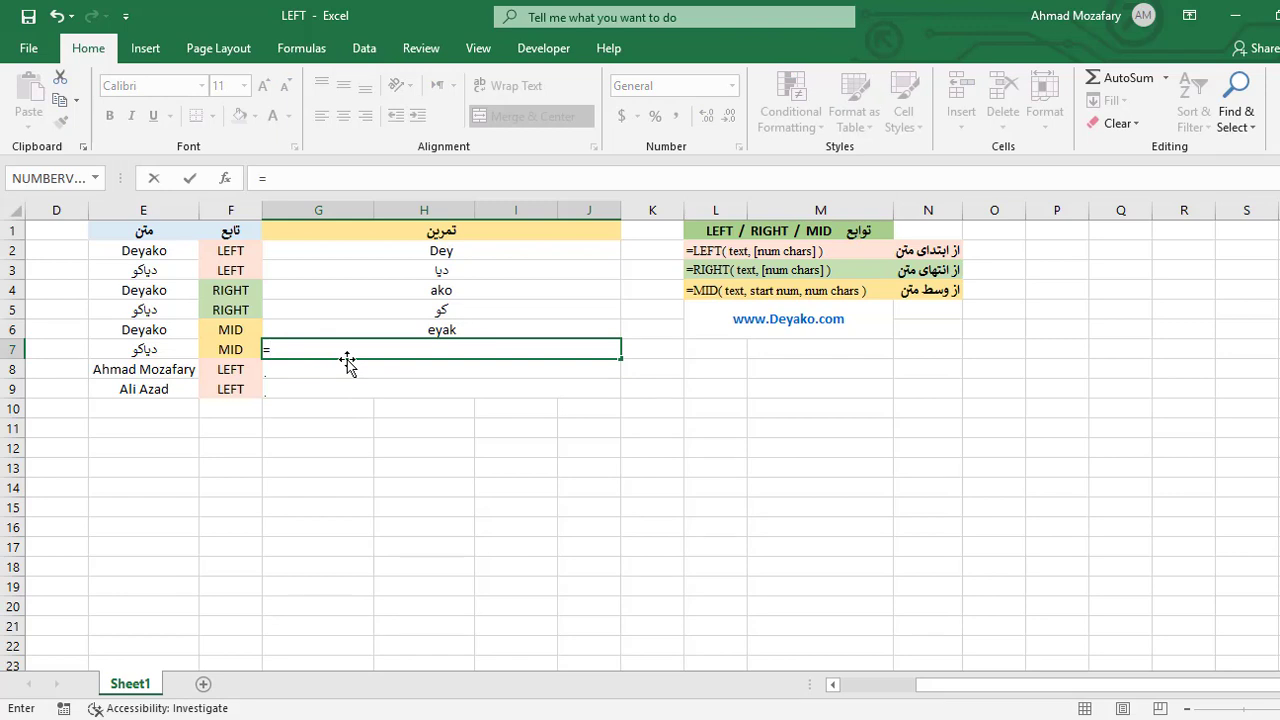
text(M)
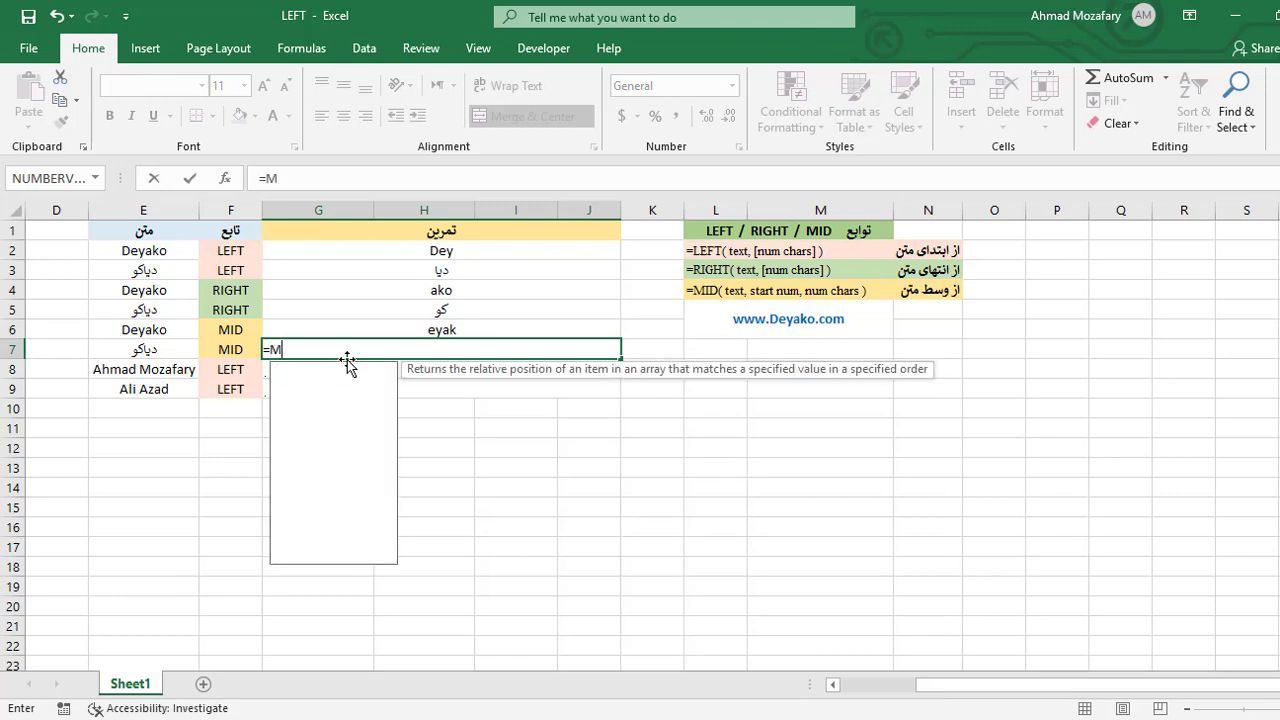
text(ID()
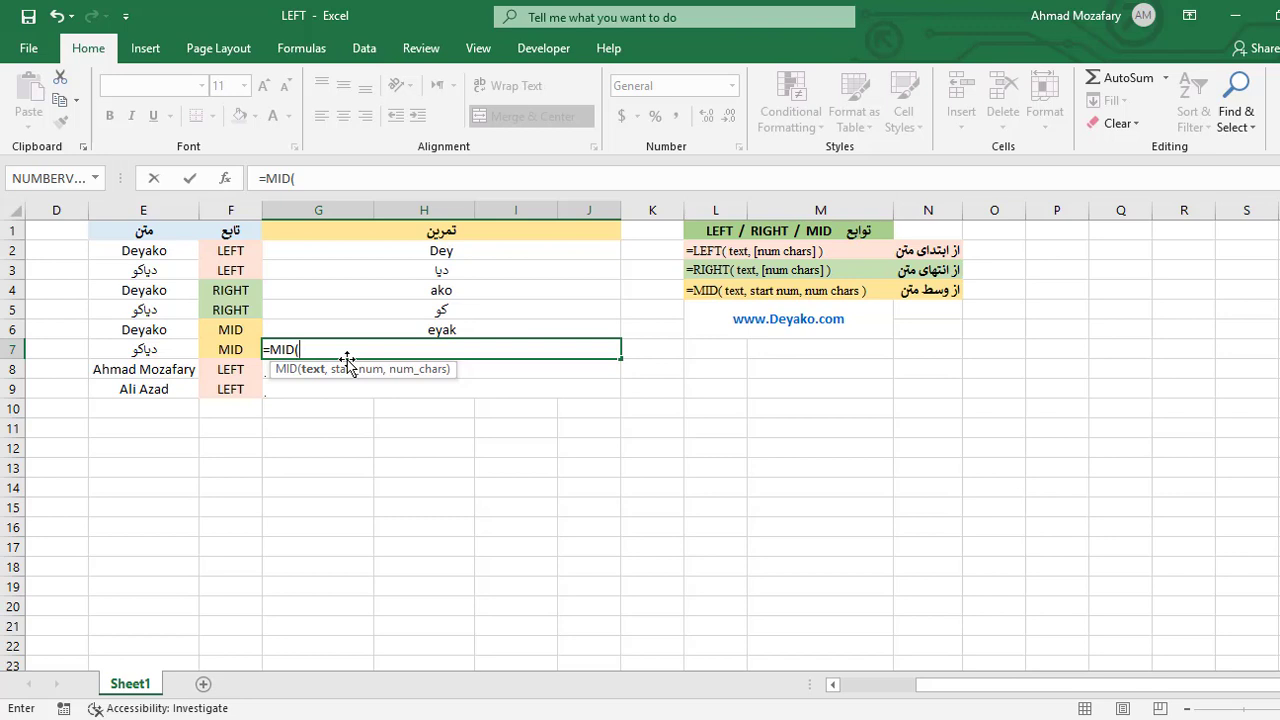
text(E7,)
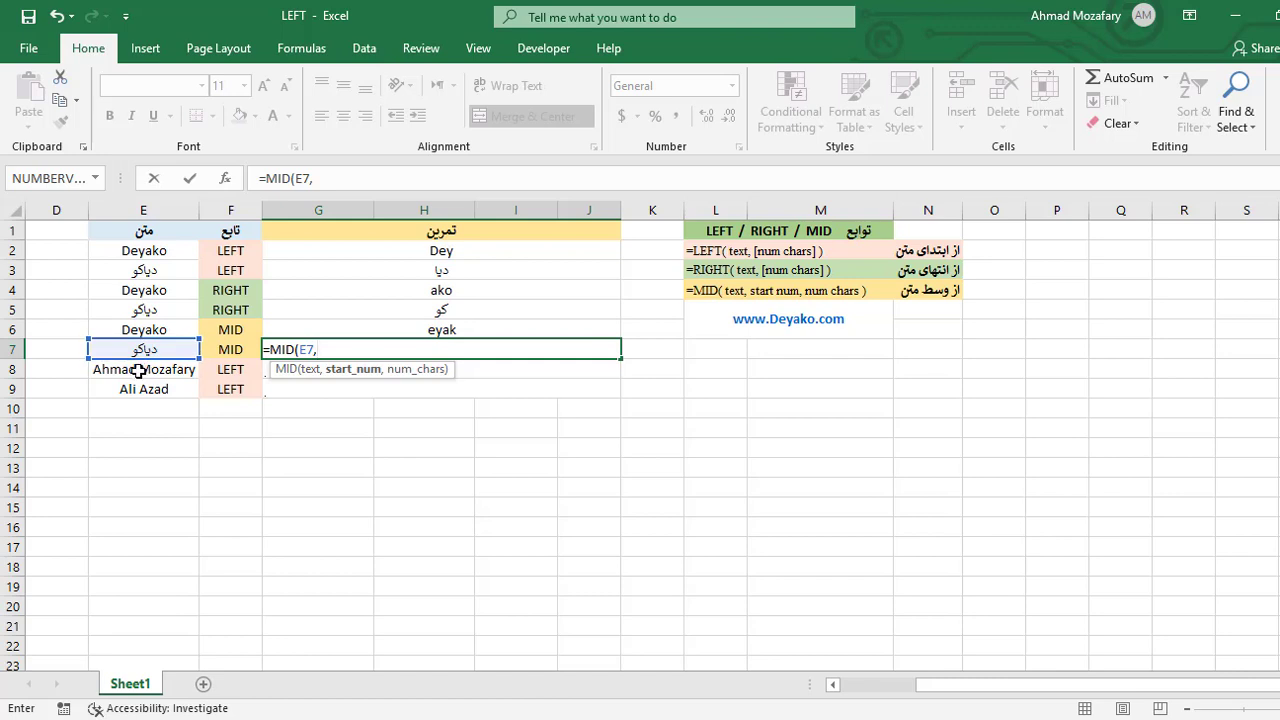
text(2,)
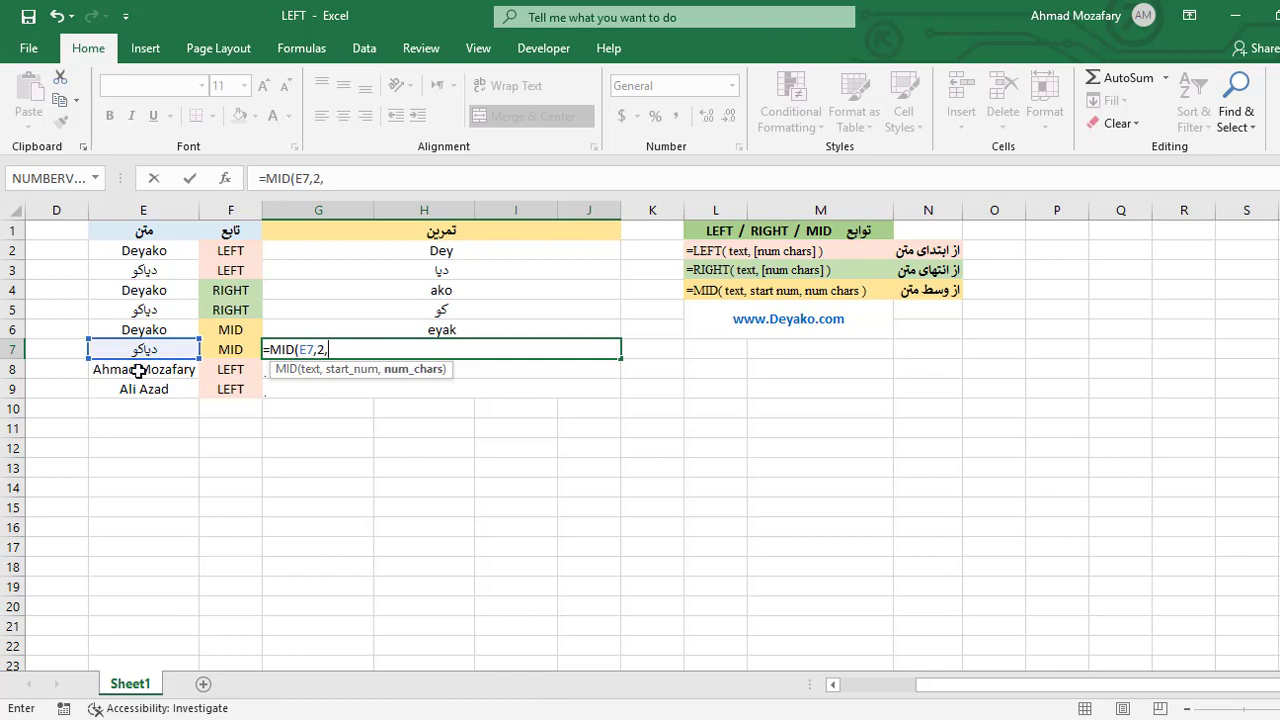
text(2))
key(Return)
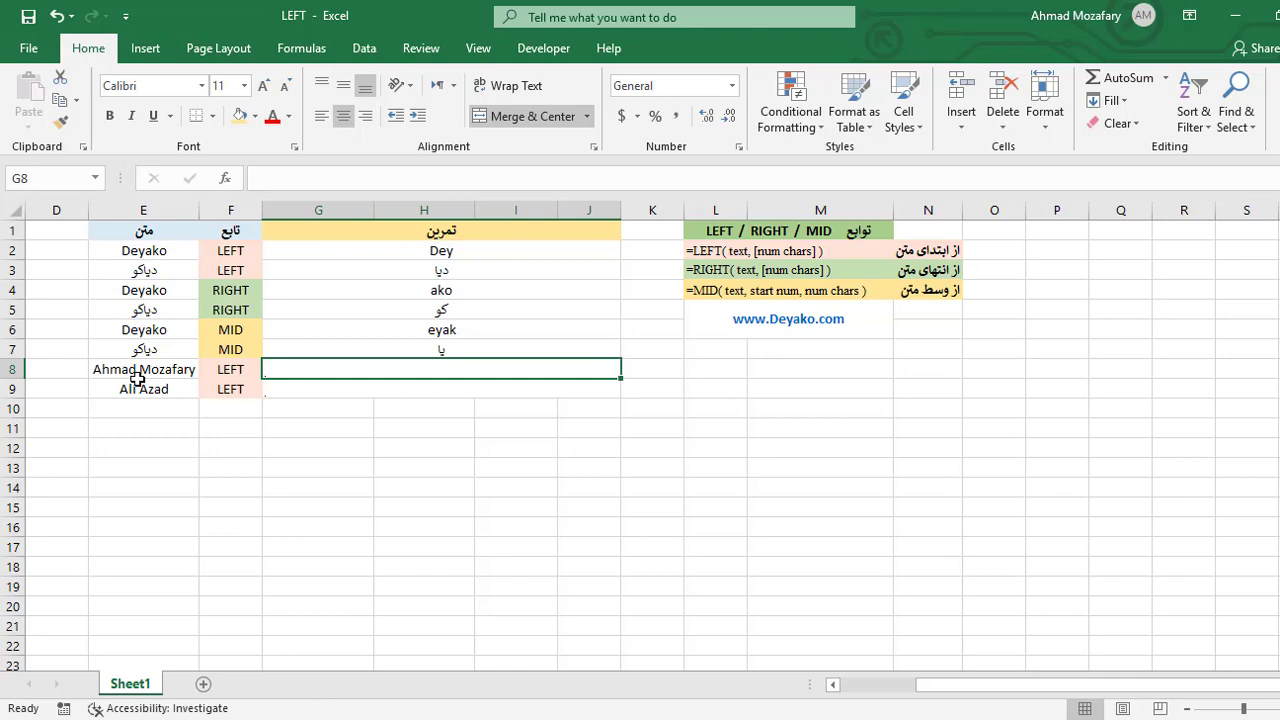
Step: Enter the formula =LEFT(E8,FIND(" ",E8)-1) in cell G8 to extract the first name from the full name
text(=)
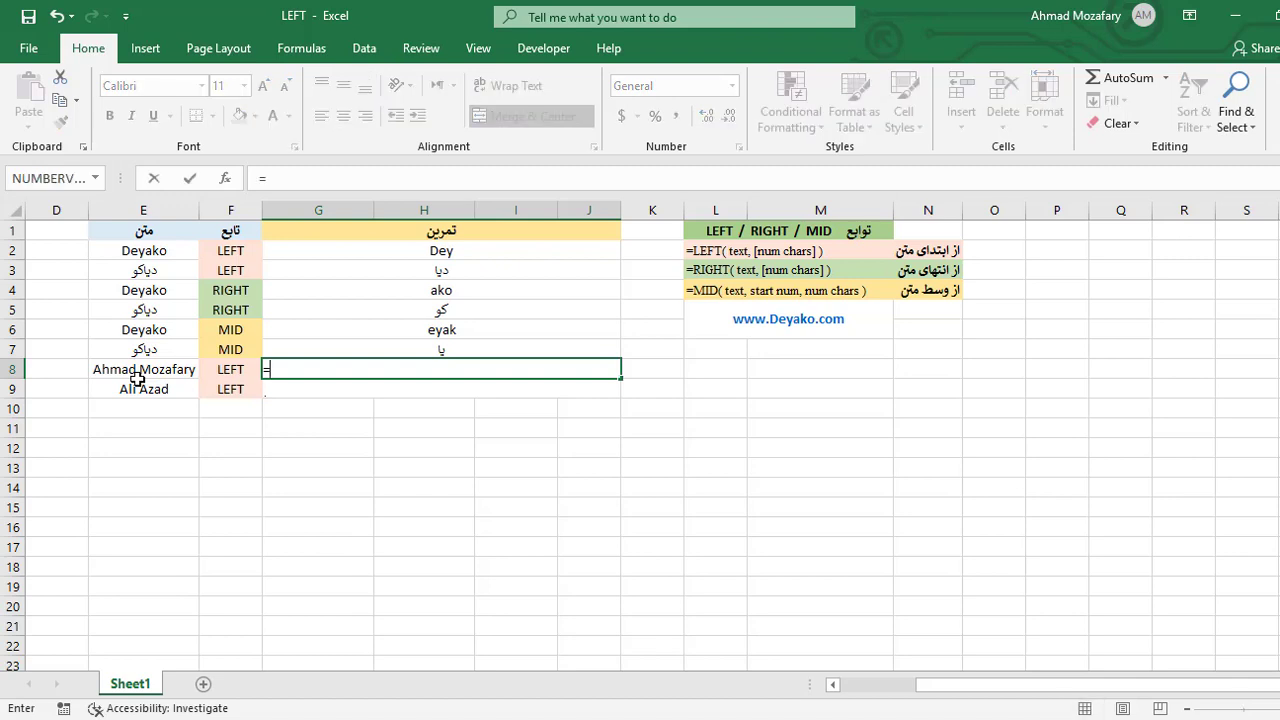
text(FT)
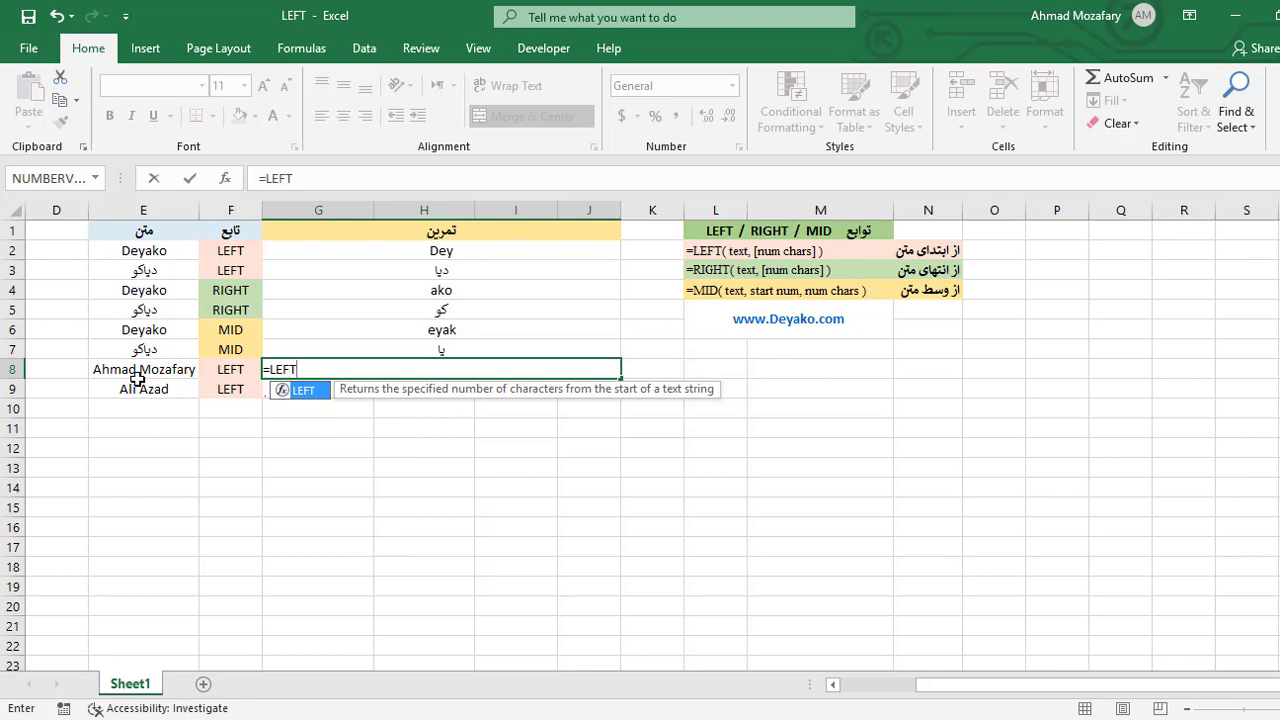
text(()
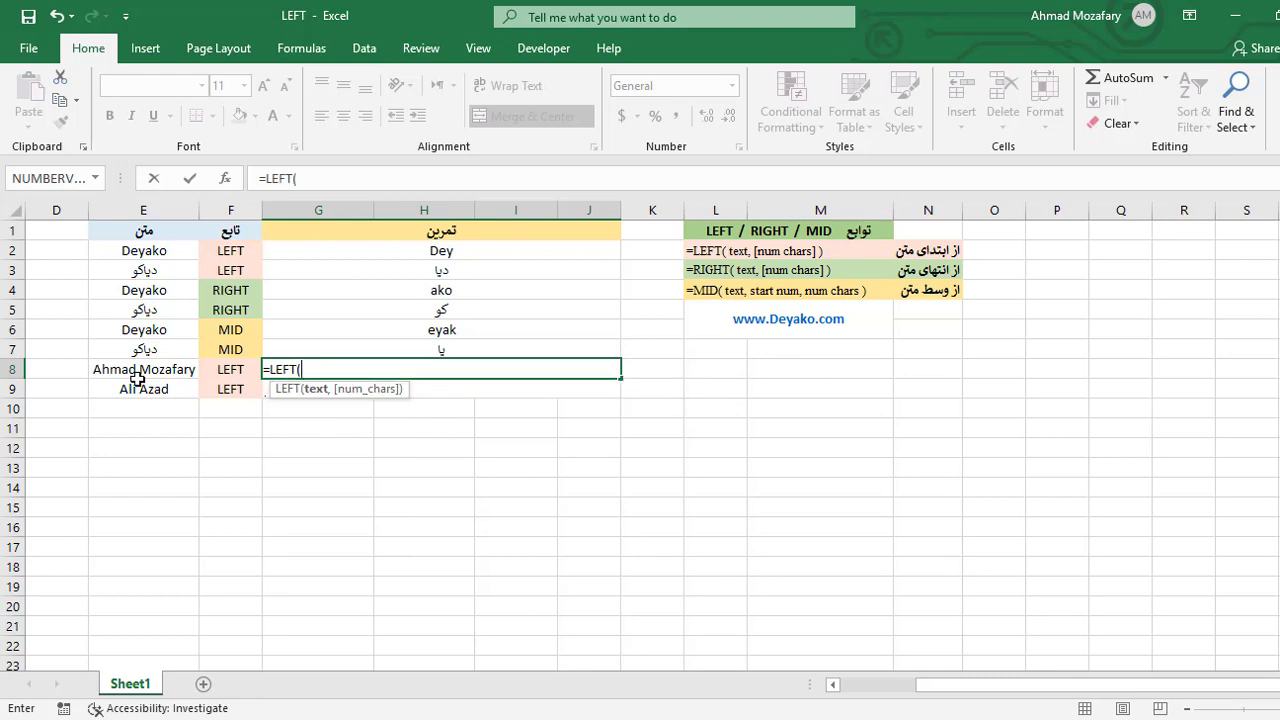
click(137, 375)
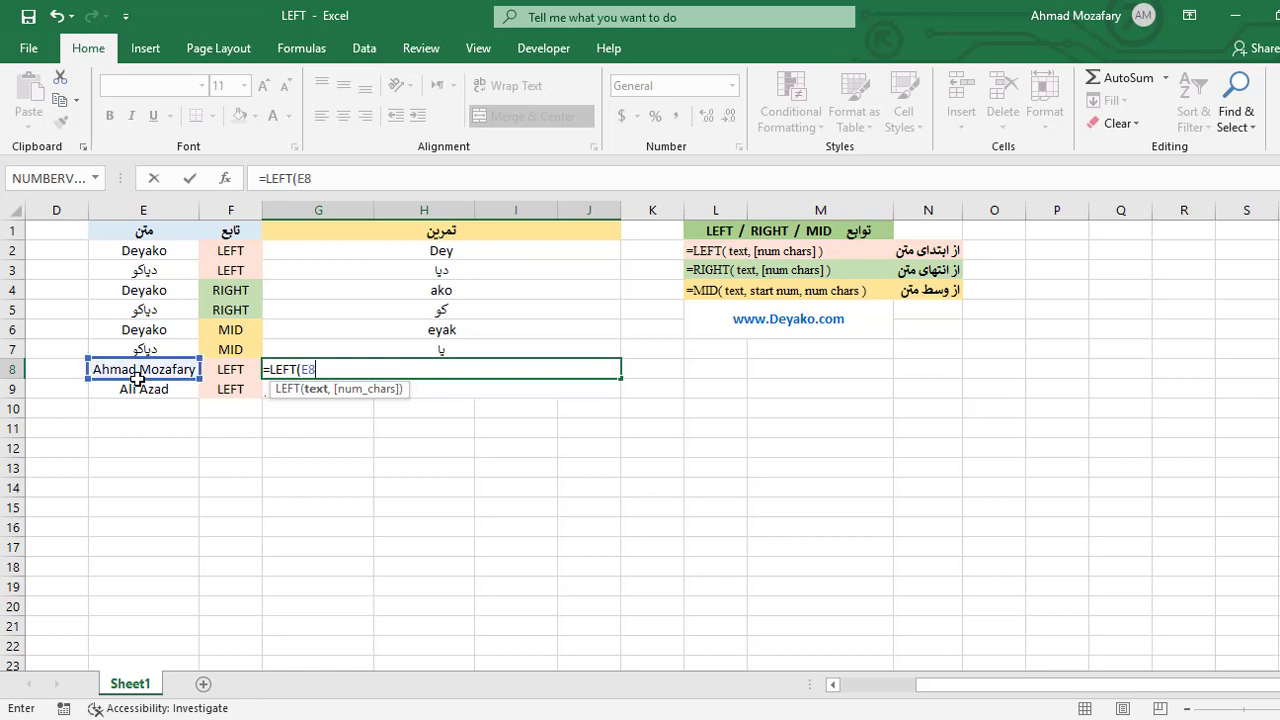
text(,)
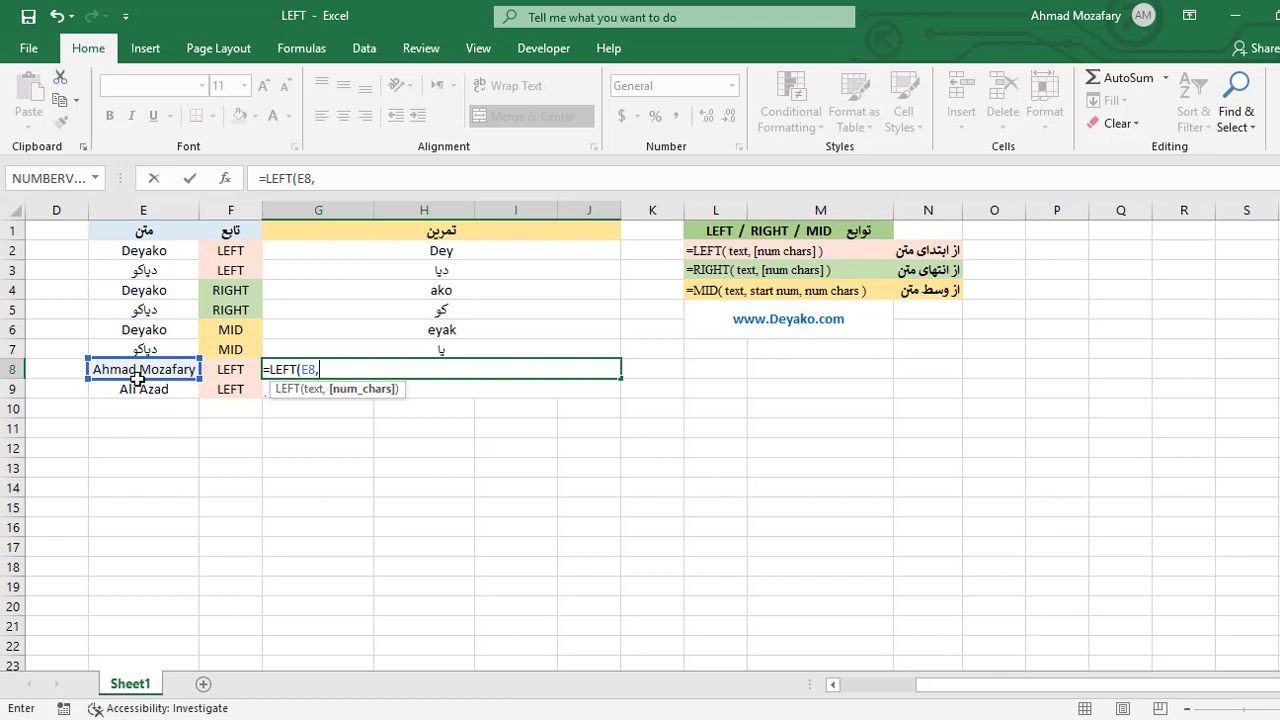
text(FIND()
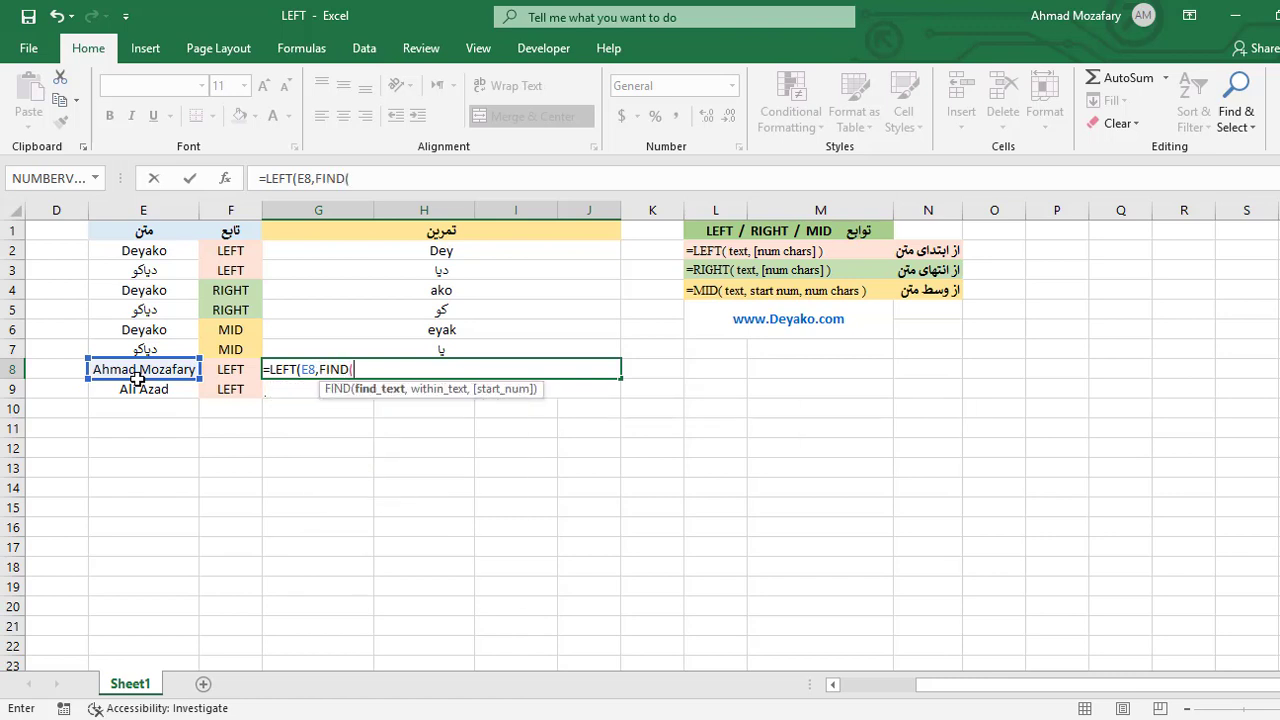
text(" ")
text(,)
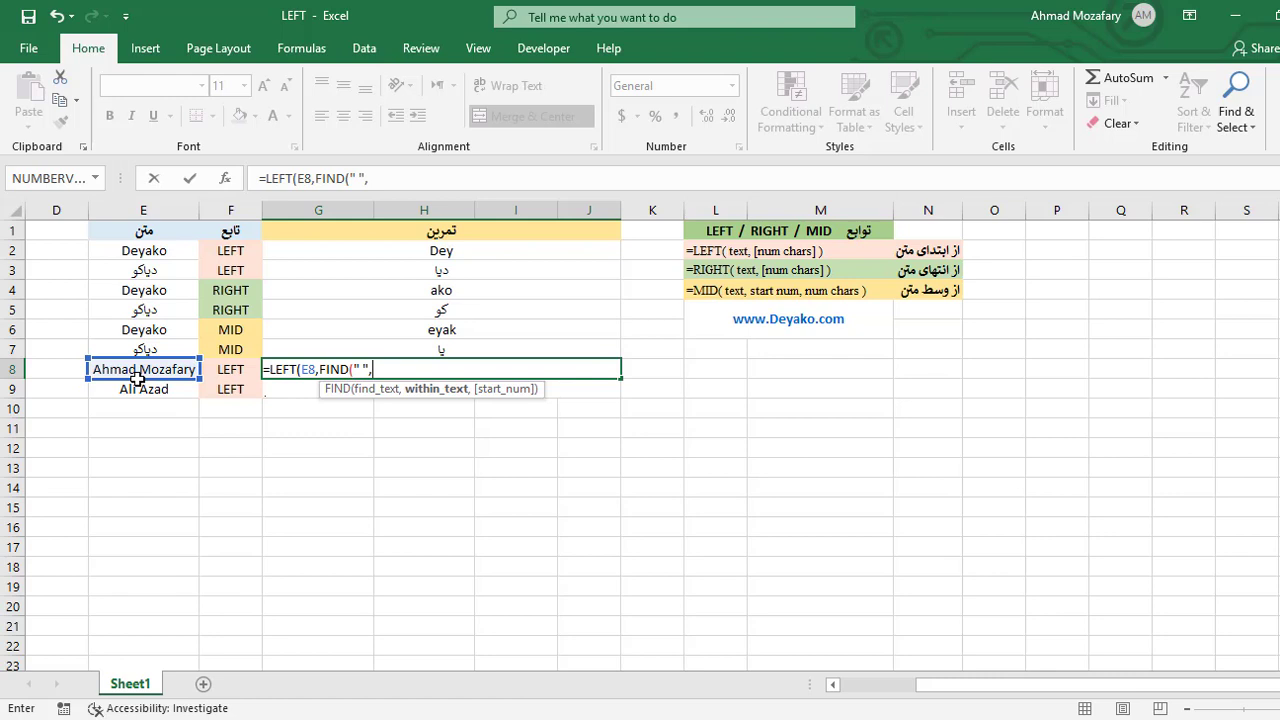
text(E8)
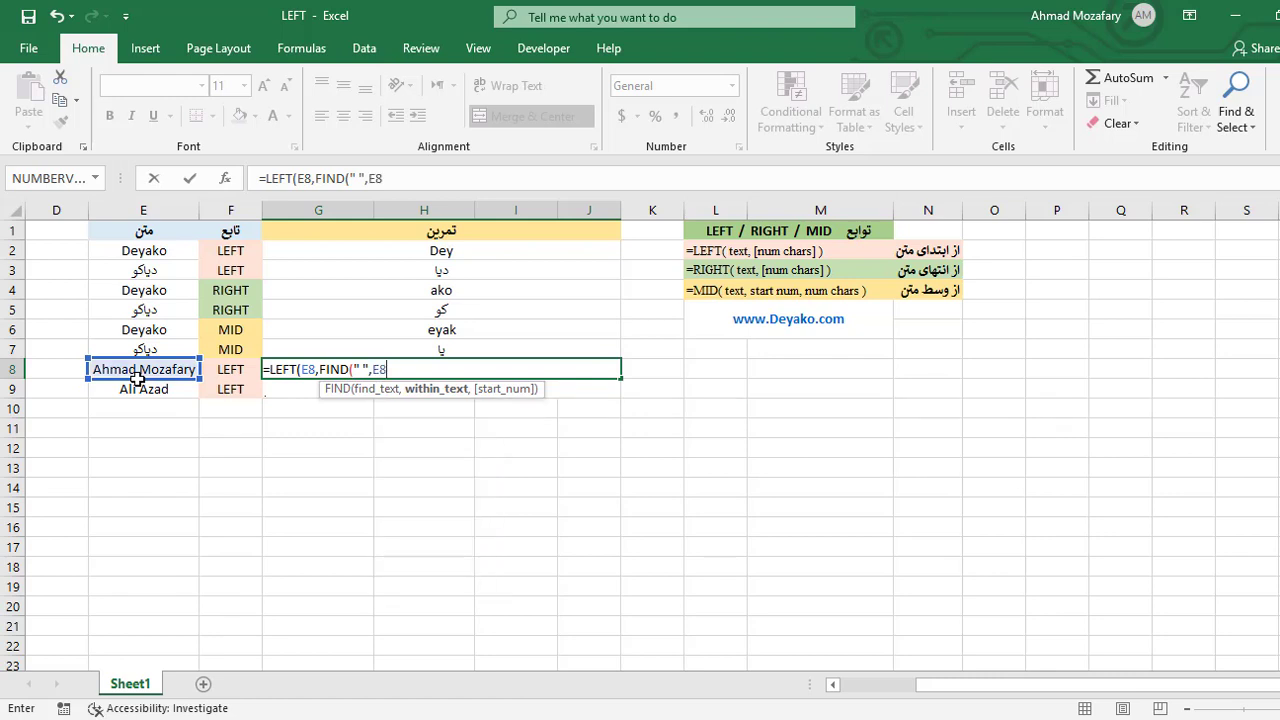
text())
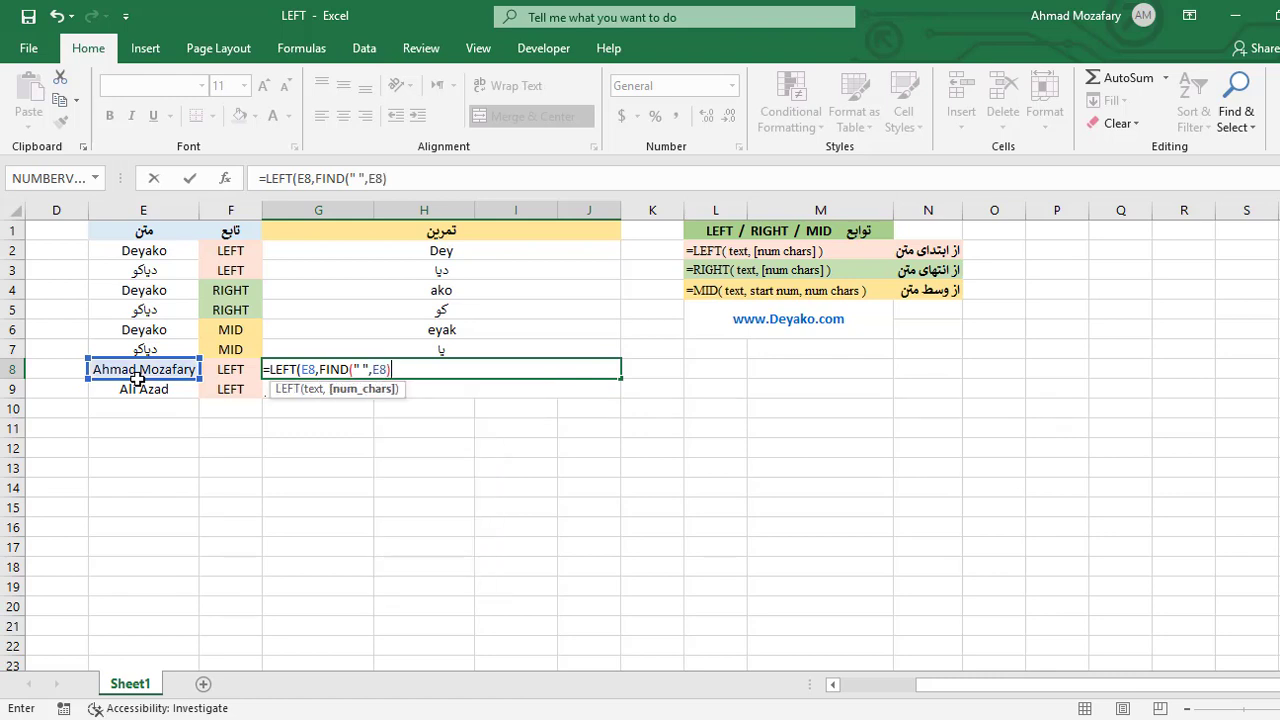
text(-1))
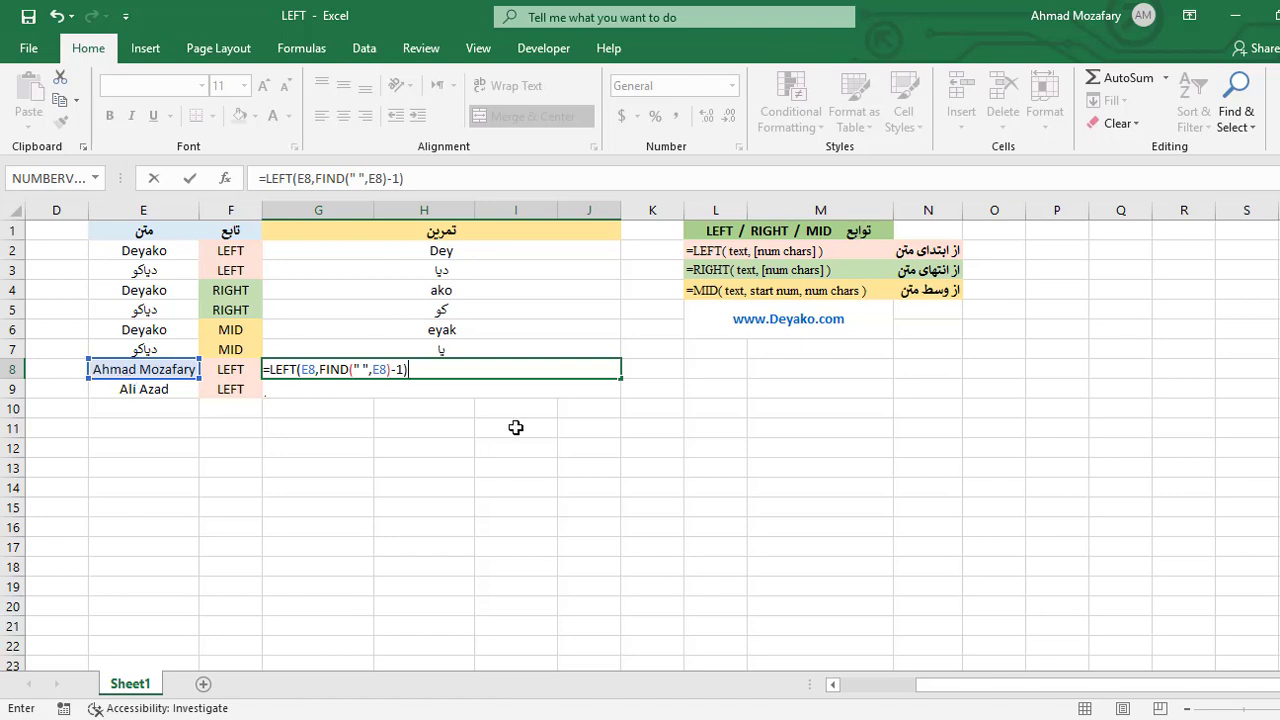
key(Return)
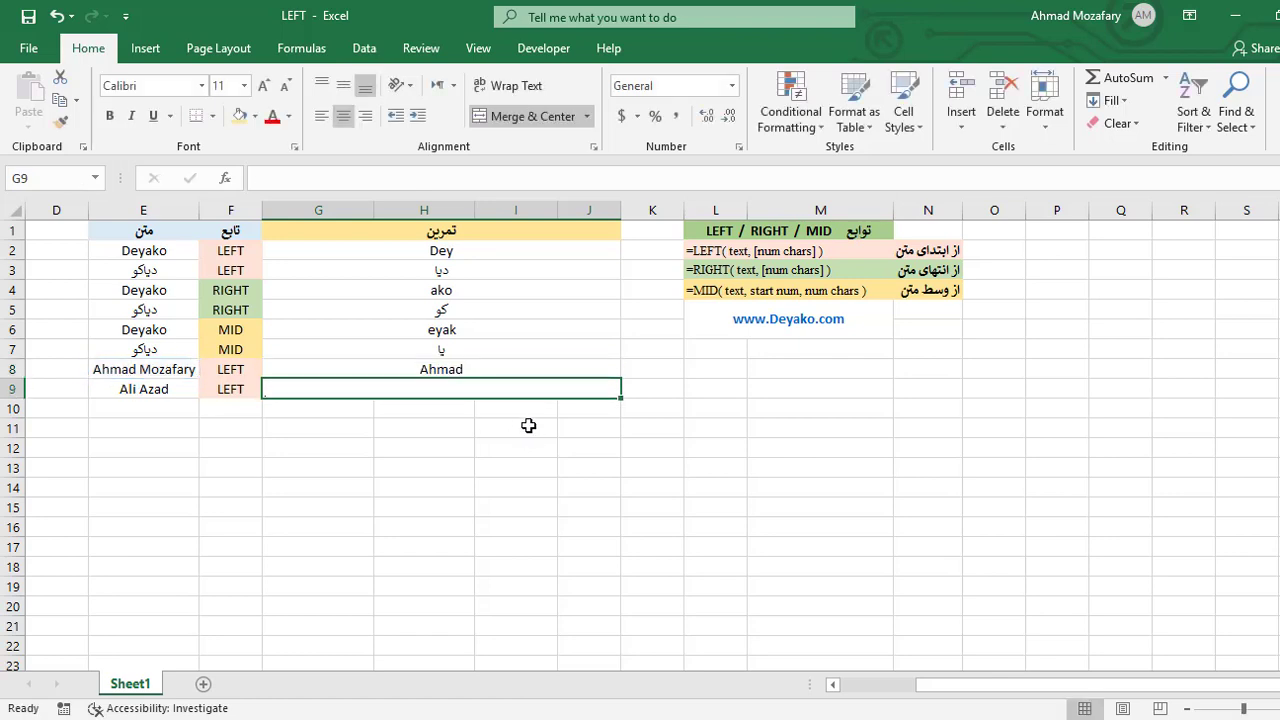
click(502, 369)
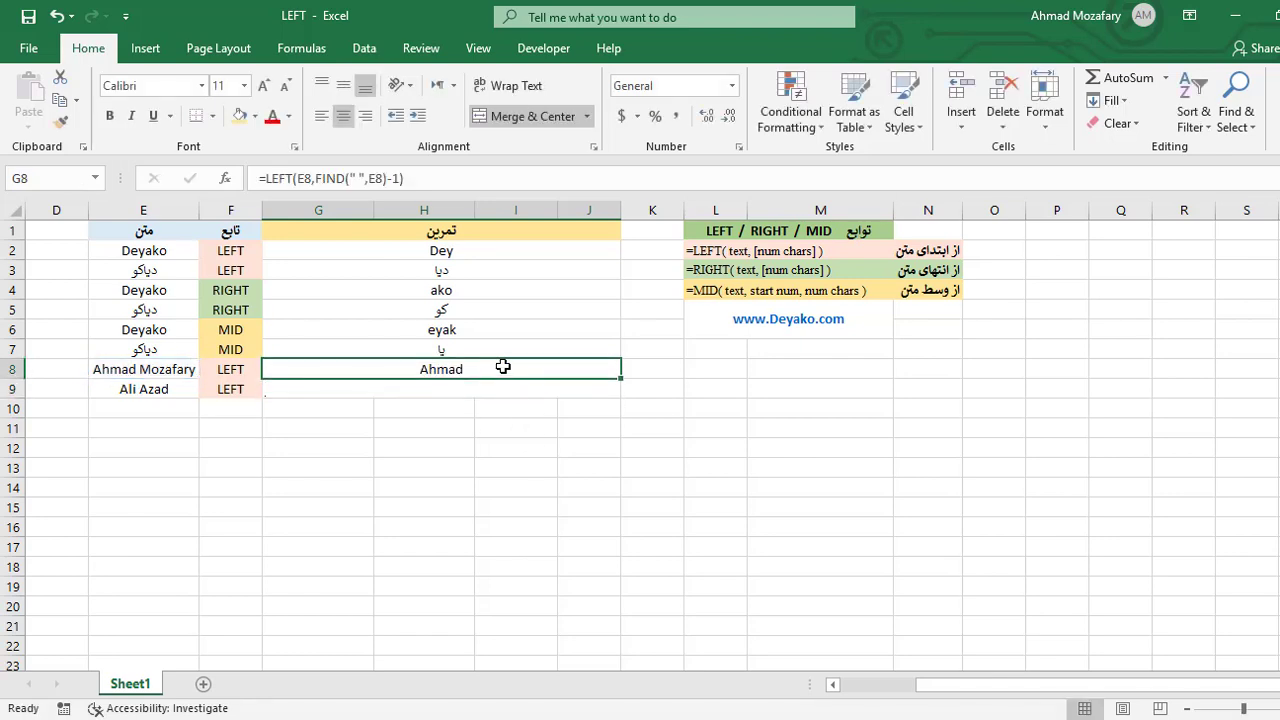
Step: Copy the first-name extraction formula from cell G8 down to G9 and select the filled cell
click(181, 392)
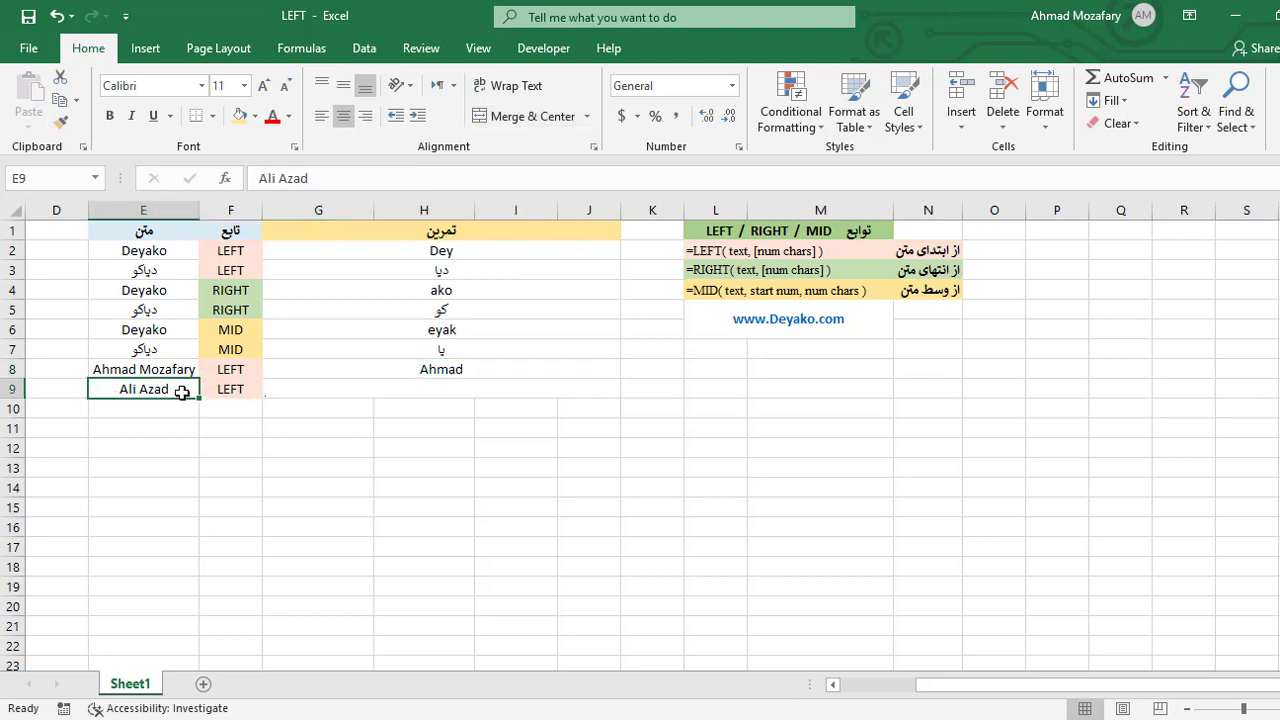
click(528, 370)
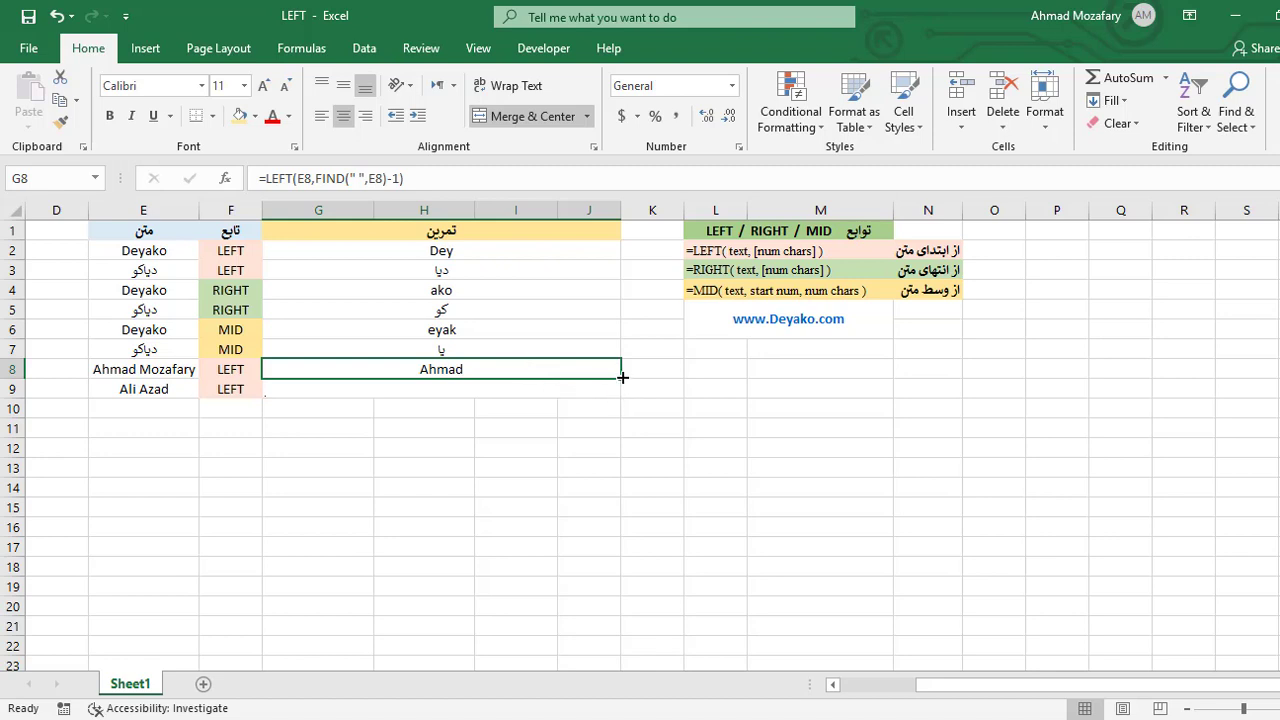
drag(622, 377, 621, 397)
click(531, 430)
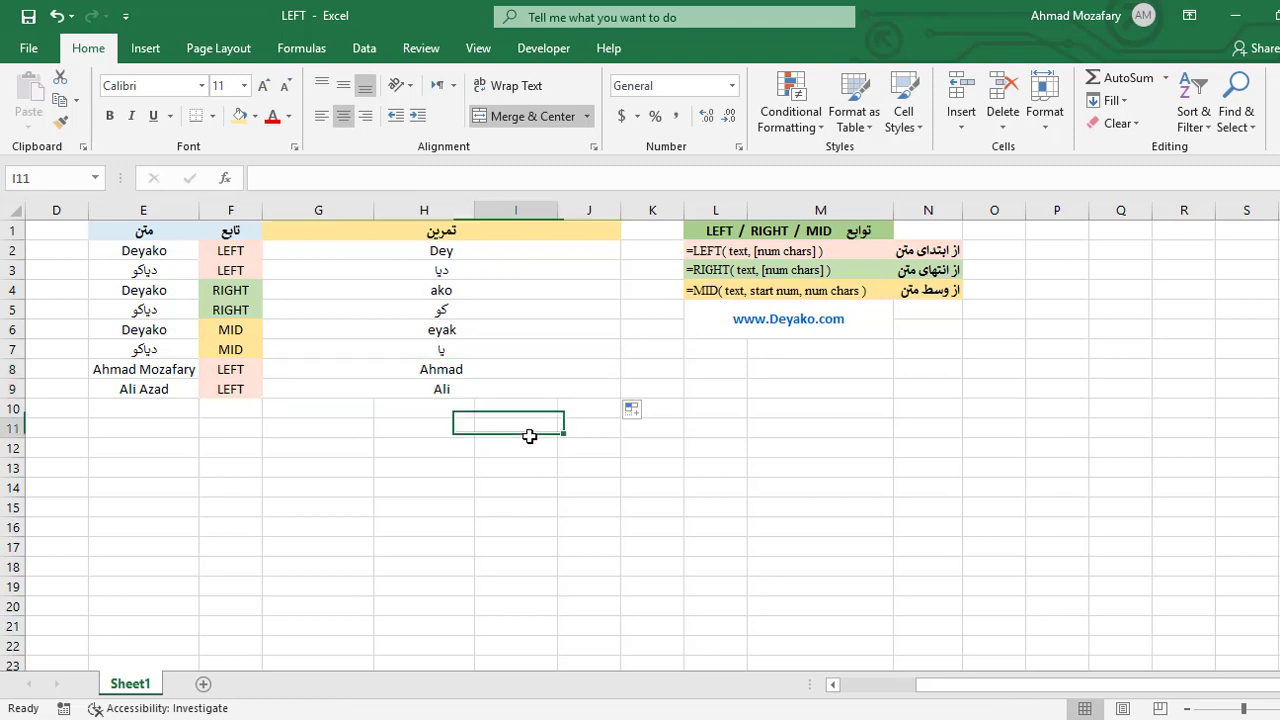
click(491, 389)
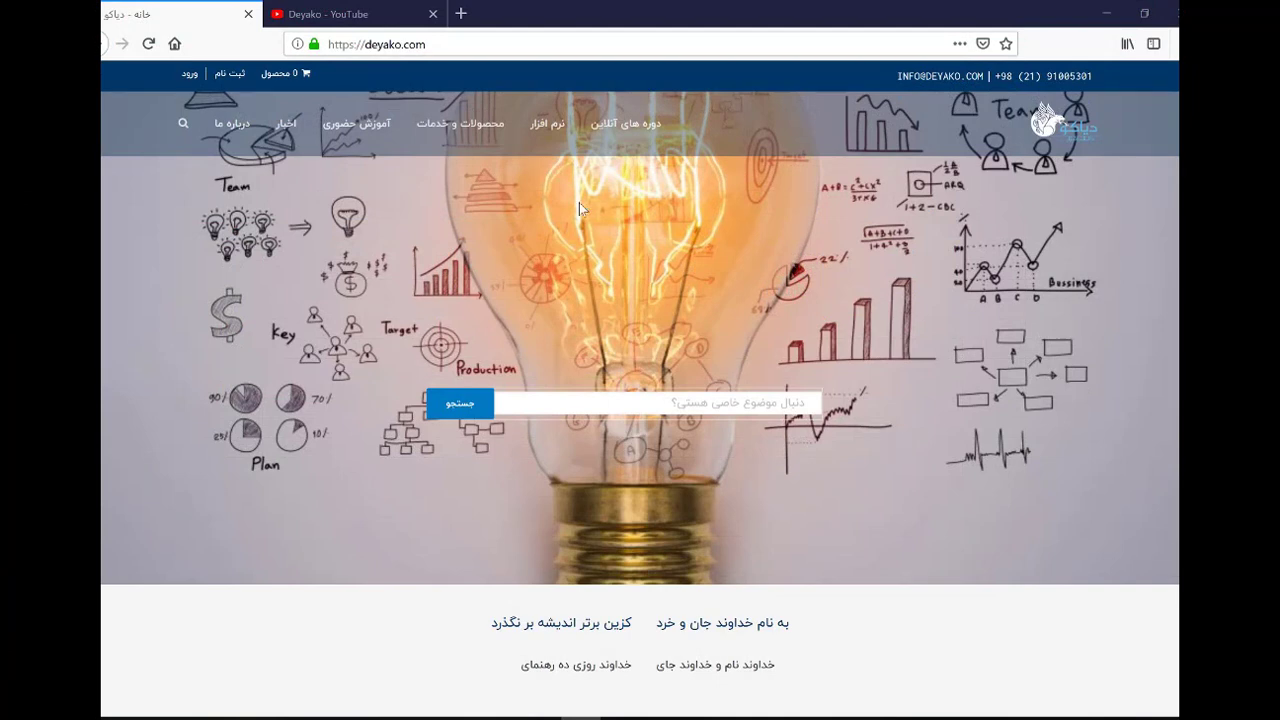
Step: View the Deyako YouTube channel page in the browser and switch to Telegram to view the Deyako channel info
click(362, 14)
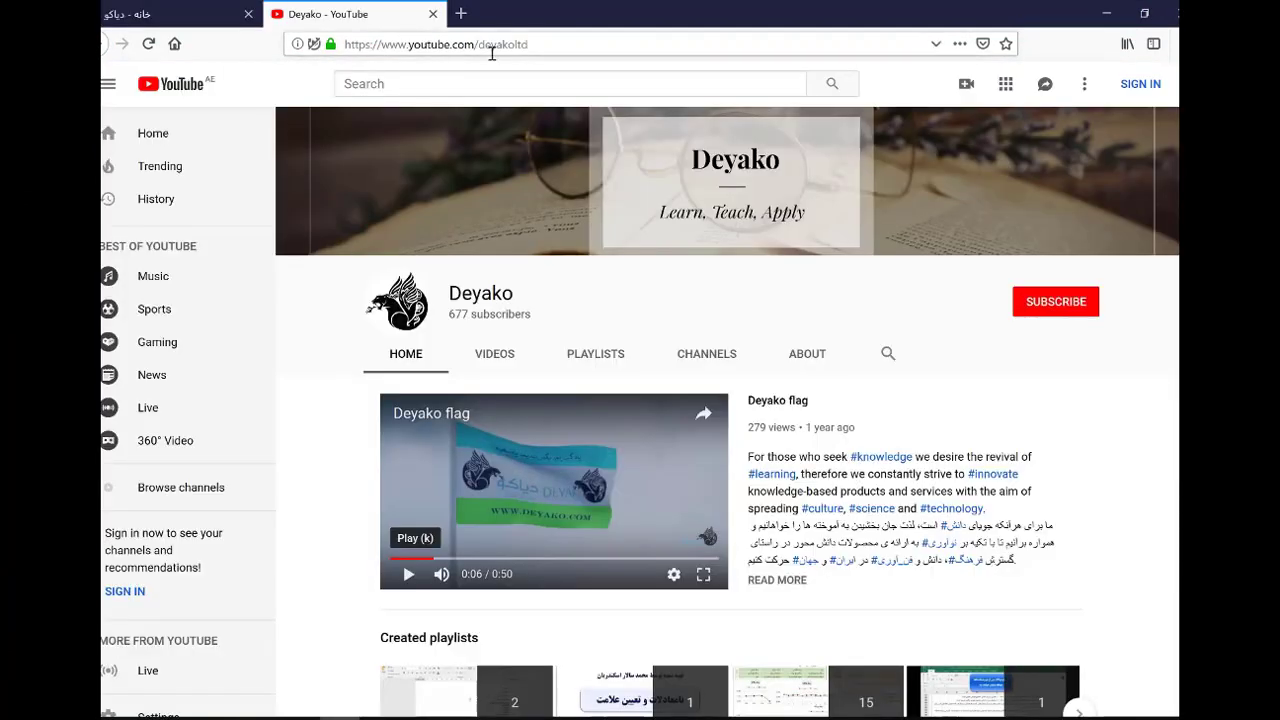
click(507, 712)
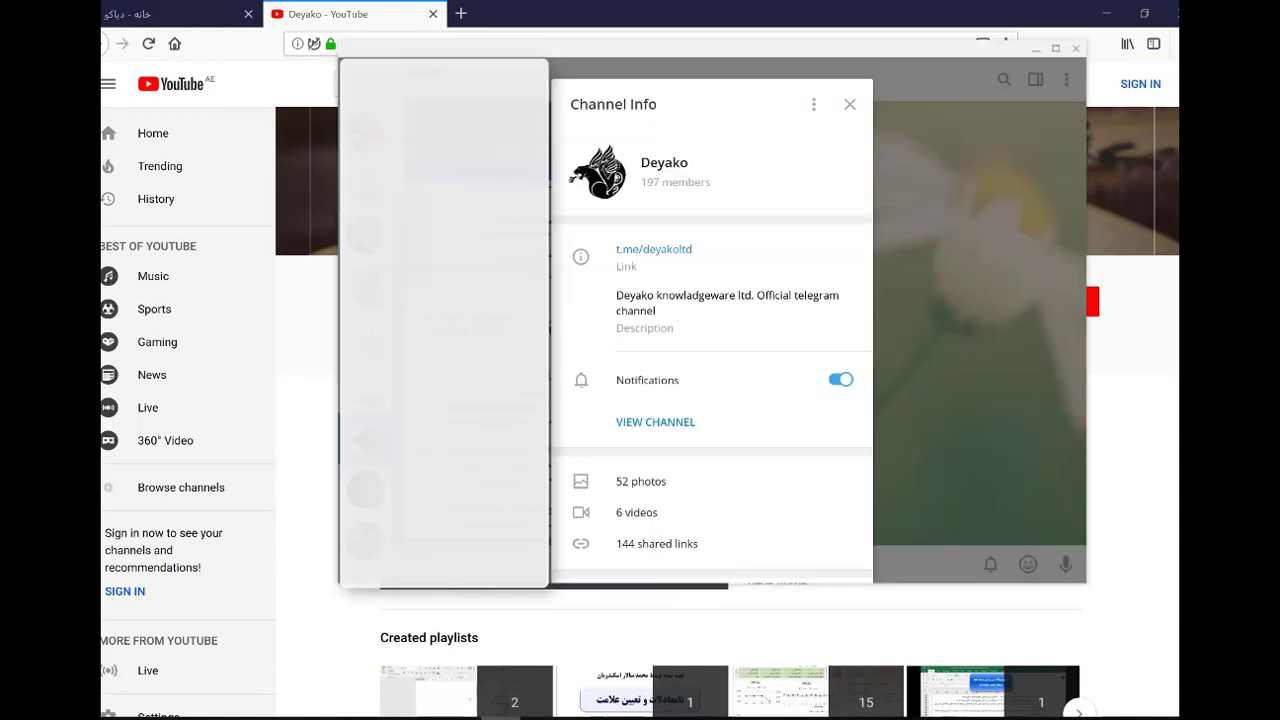